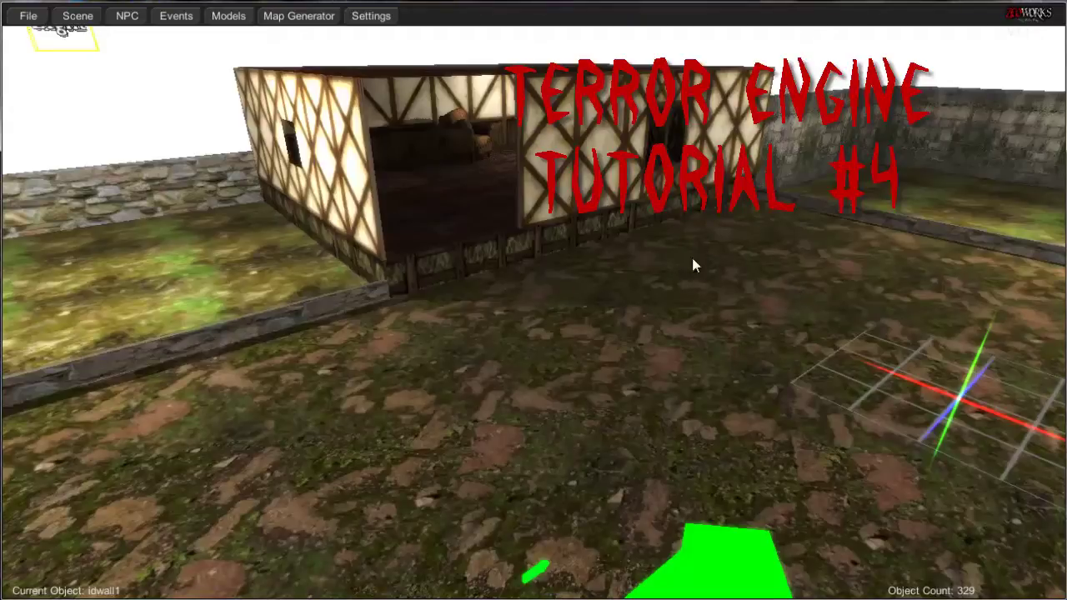
Examine the timber-framed house from outside and inside, including its furnished room.
{"action": "mouse_move", "coordinate": [681, 273]}
{"action": "right_mouse_down"}
{"action": "mouse_move", "coordinate": [711, 278]}
{"action": "mouse_move", "coordinate": [663, 274]}
{"action": "mouse_move", "coordinate": [690, 265]}
{"action": "right_mouse_up"}
{"action": "key", "text": "w"}
{"action": "key", "text": "s"}
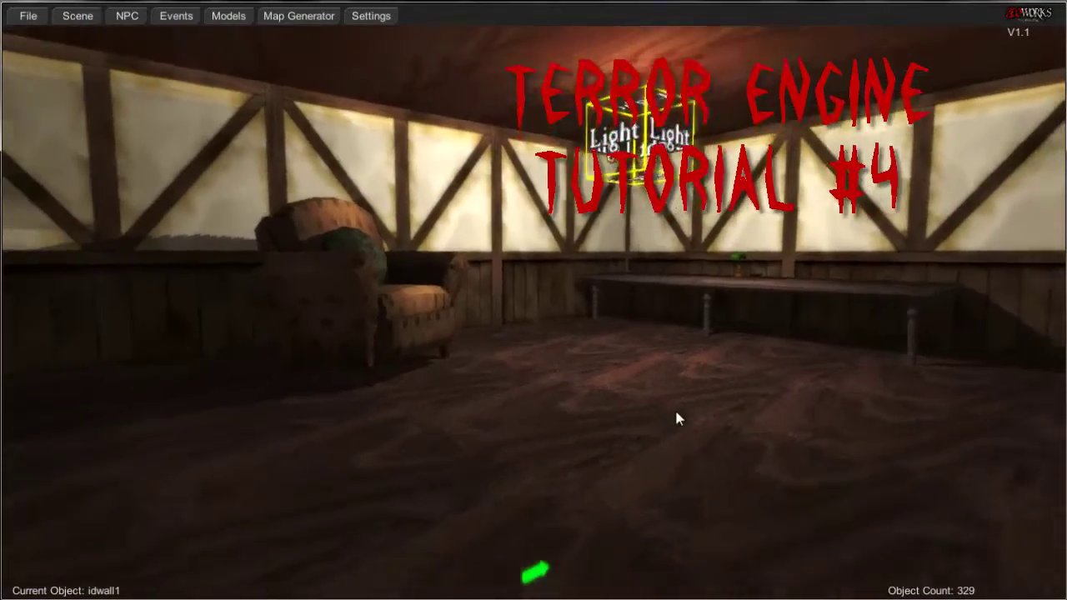
{"action": "key", "text": "s"}
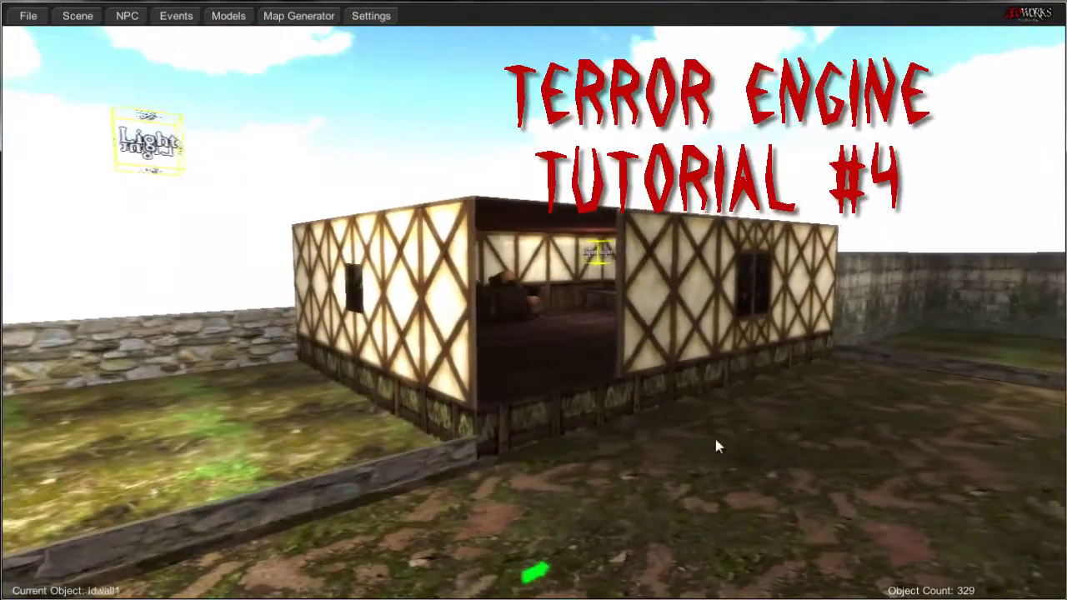
{"action": "key", "text": "w"}
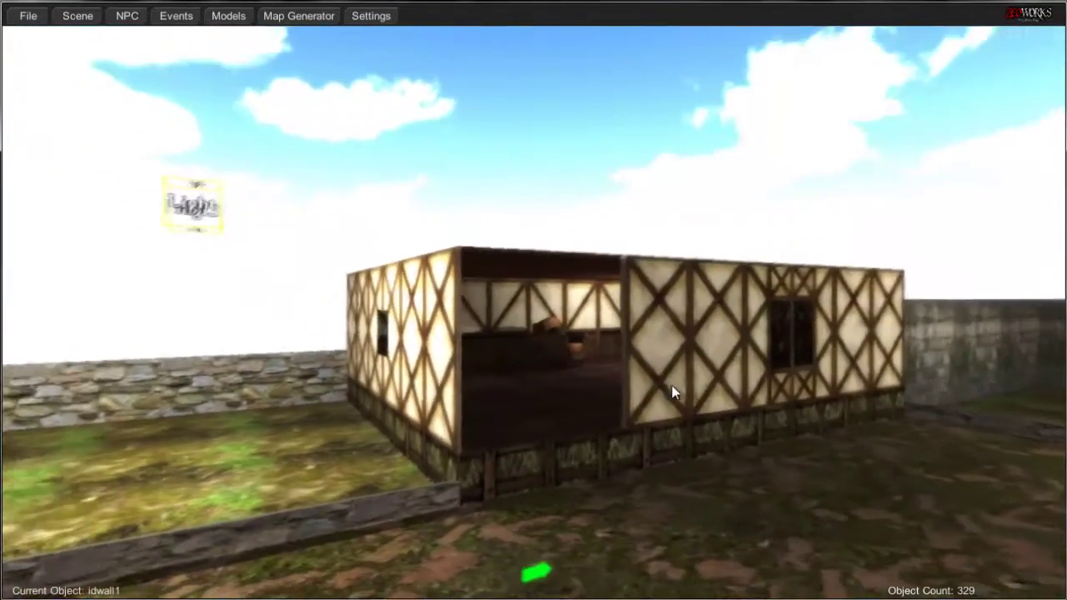
{"action": "key", "text": "w"}
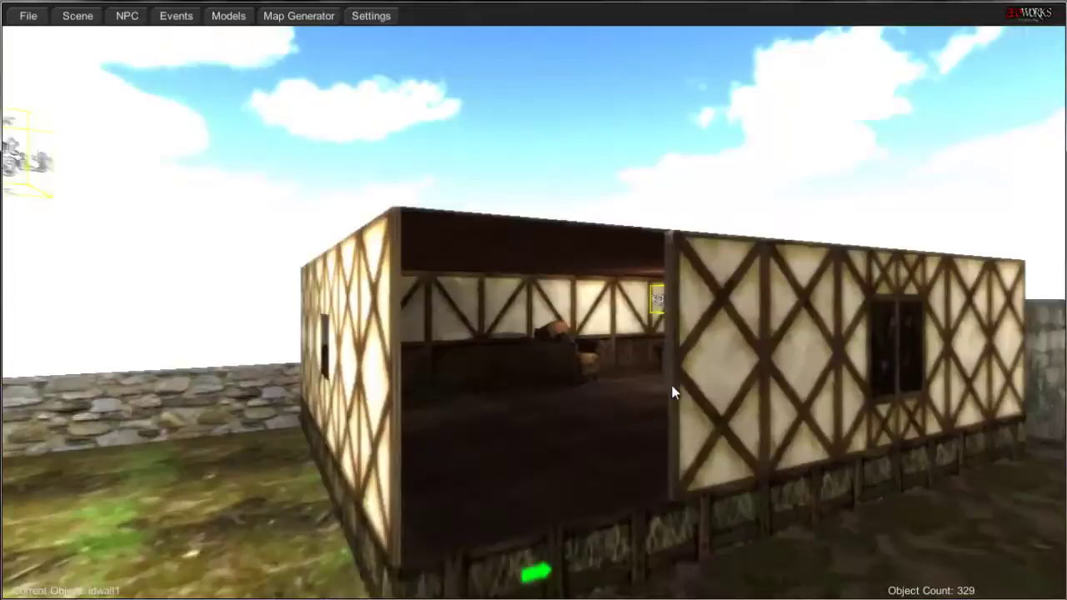
{"action": "key", "text": "s"}
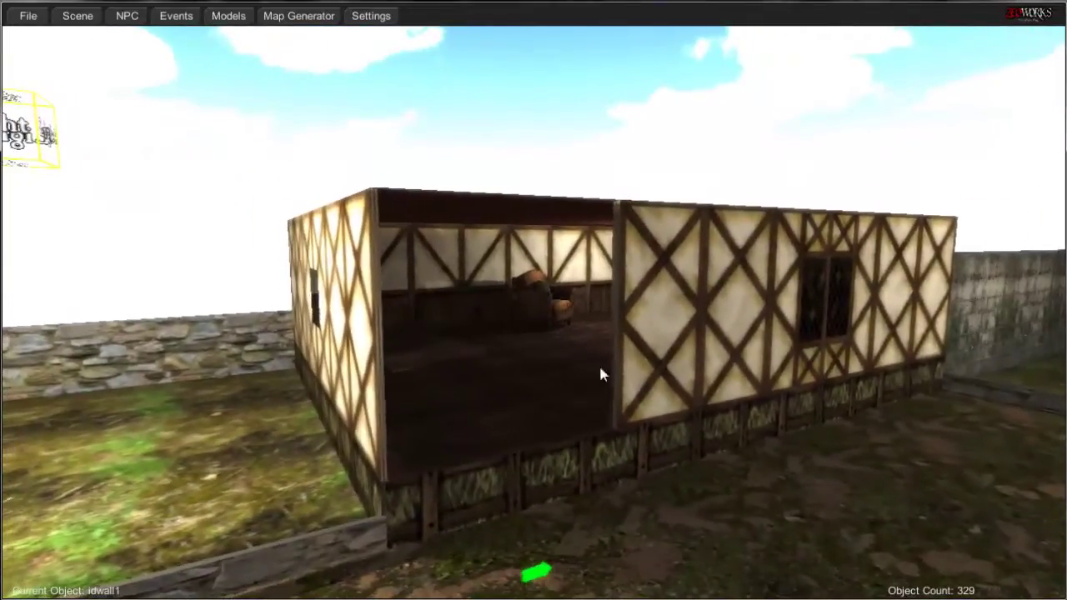
{"action": "key", "text": "w"}
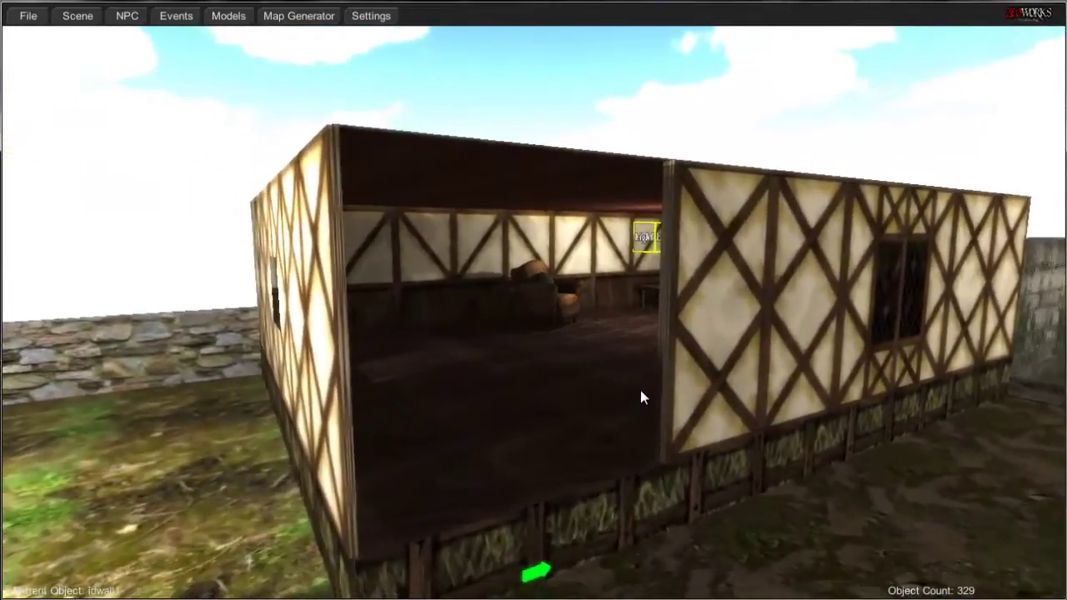
{"action": "key", "text": "w"}
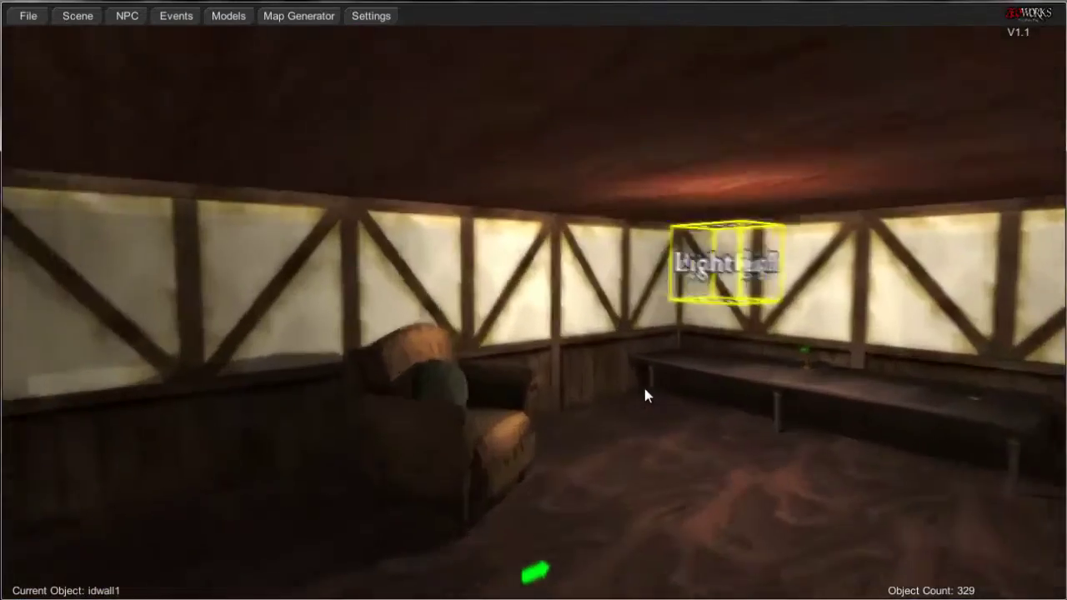
{"action": "key", "text": "s"}
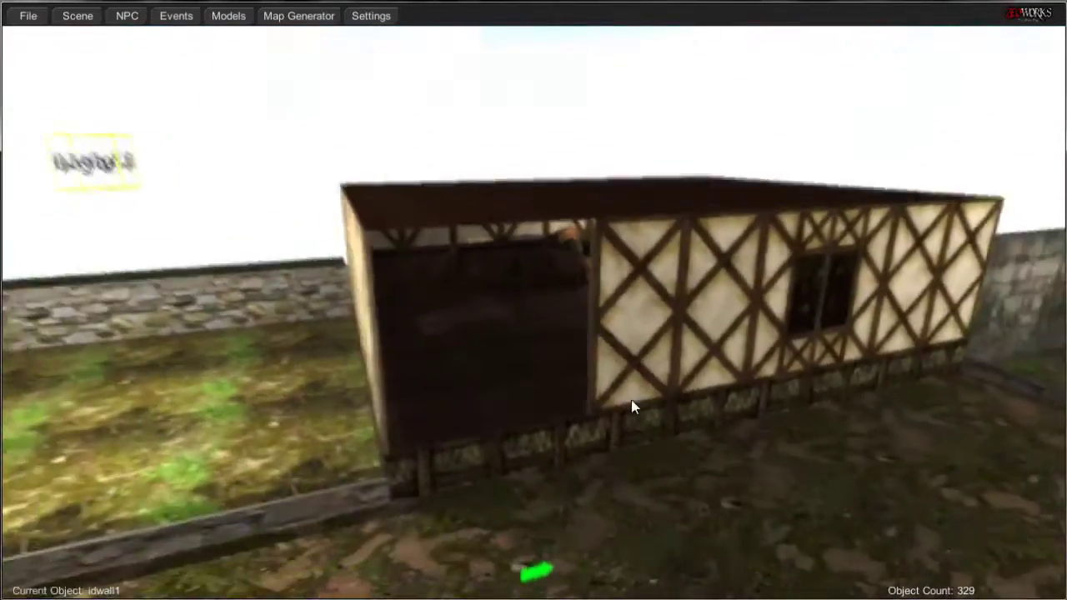
{"action": "key", "text": "a"}
{"action": "key", "text": "s"}
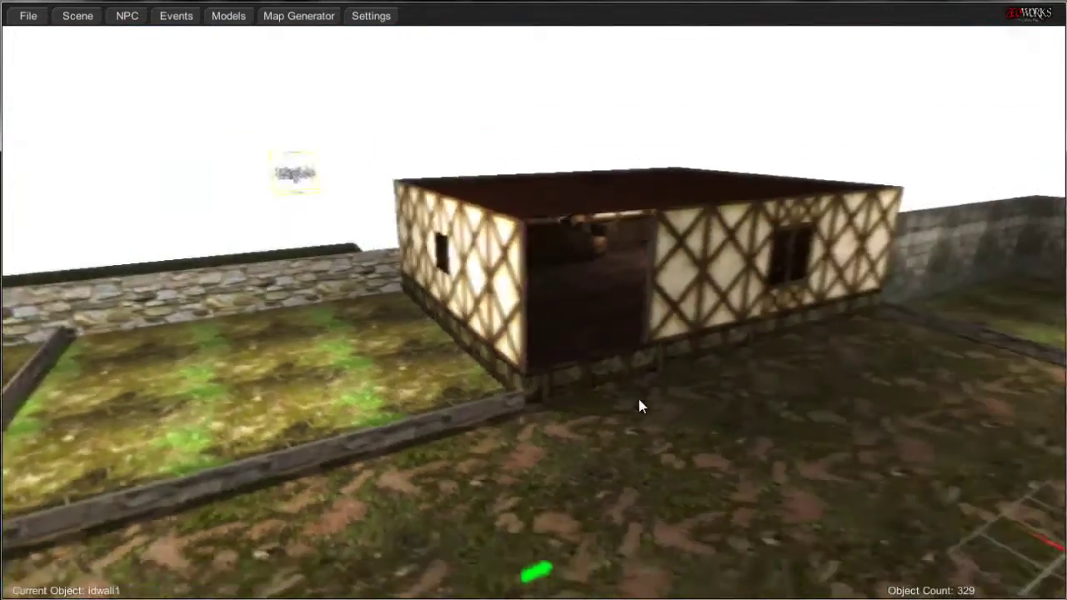
Load shrub1.model from the Nature folder of the Terror Engine_Data models for placement in the walled grass area.
{"action": "mouse_move", "coordinate": [638, 399]}
{"action": "right_mouse_down"}
{"action": "mouse_move", "coordinate": [648, 400]}
{"action": "mouse_move", "coordinate": [613, 402]}
{"action": "mouse_move", "coordinate": [620, 396]}
{"action": "right_mouse_up"}
{"action": "key", "text": "w"}
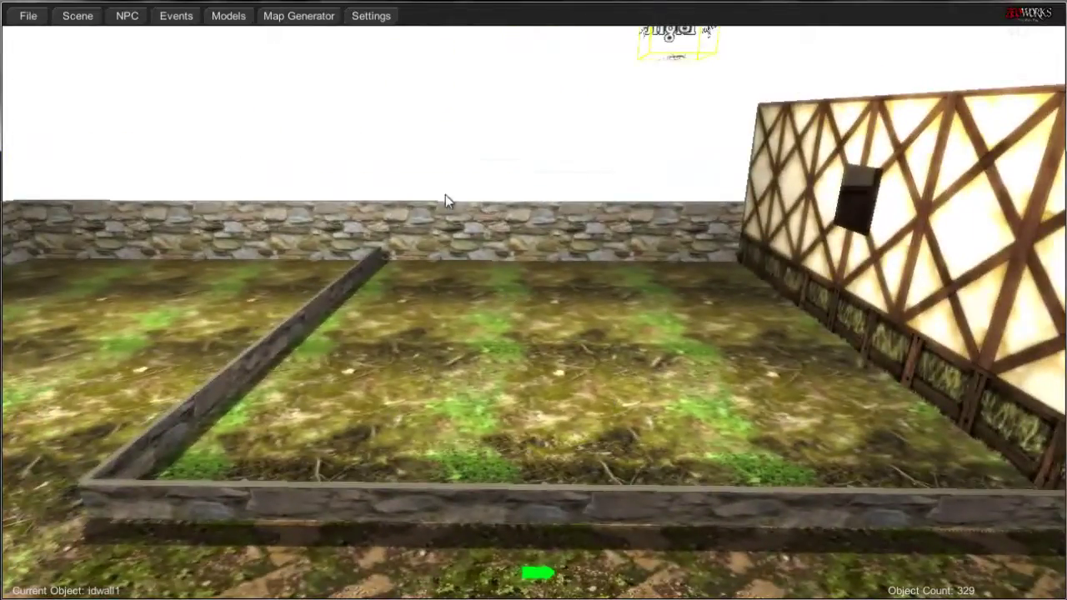
{"action": "left_click", "coordinate": [229, 18]}
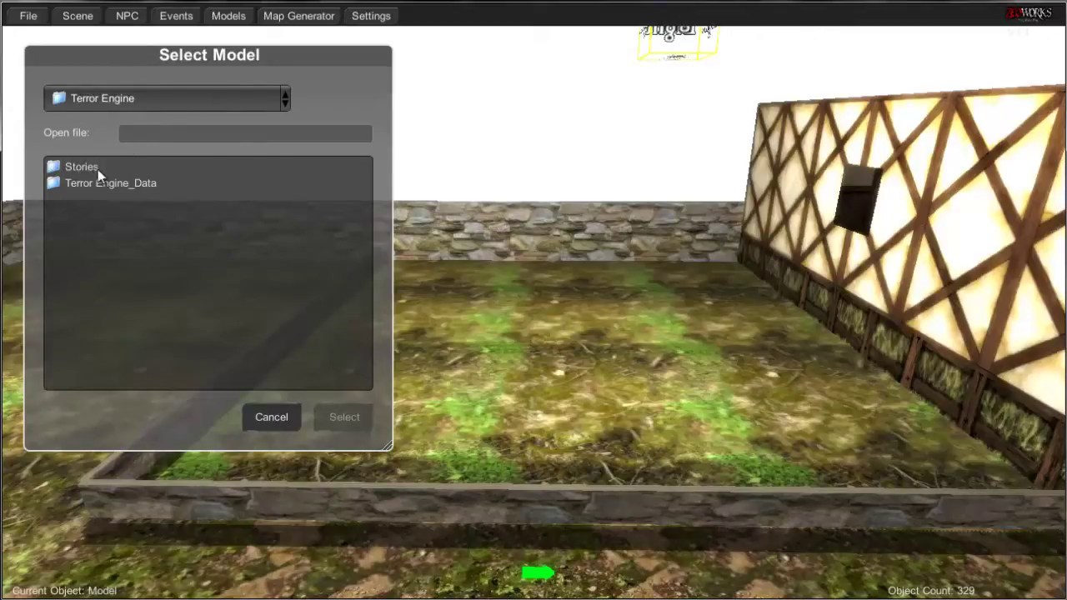
{"action": "double_click", "coordinate": [146, 183]}
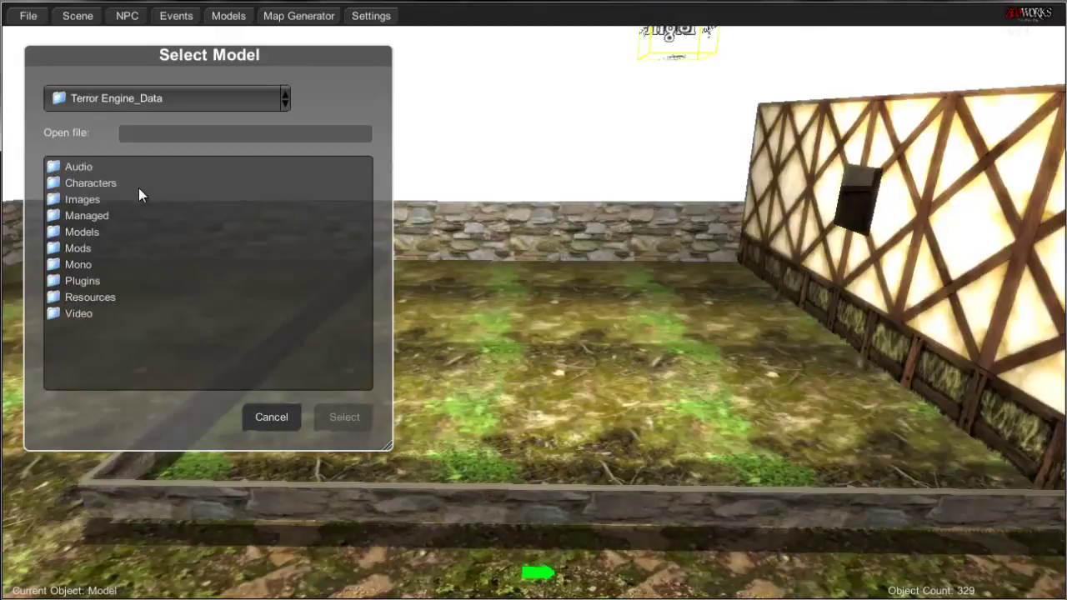
{"action": "double_click", "coordinate": [83, 233]}
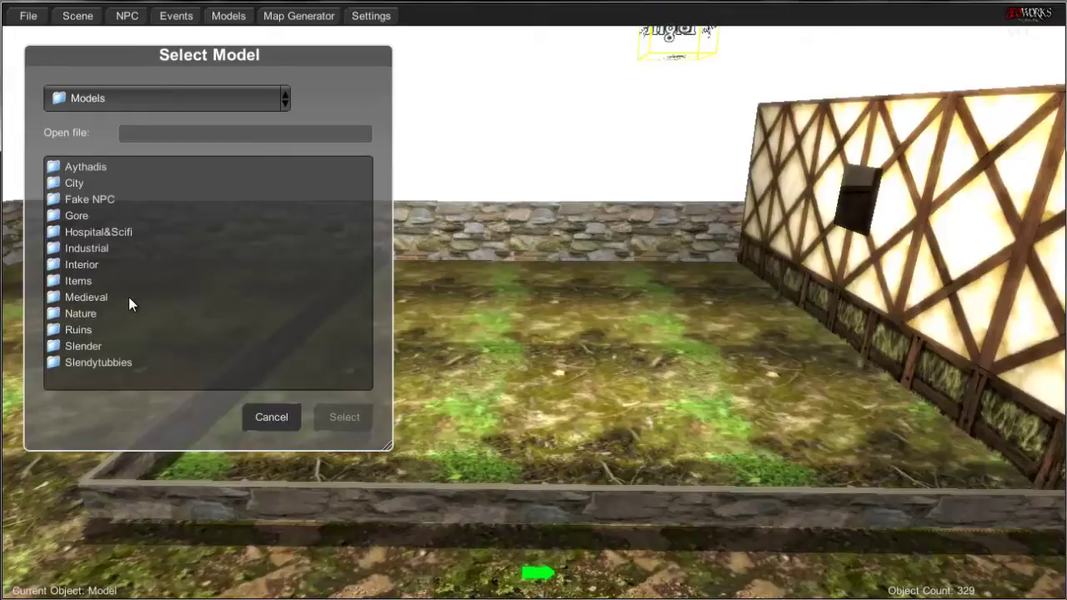
{"action": "double_click", "coordinate": [84, 316]}
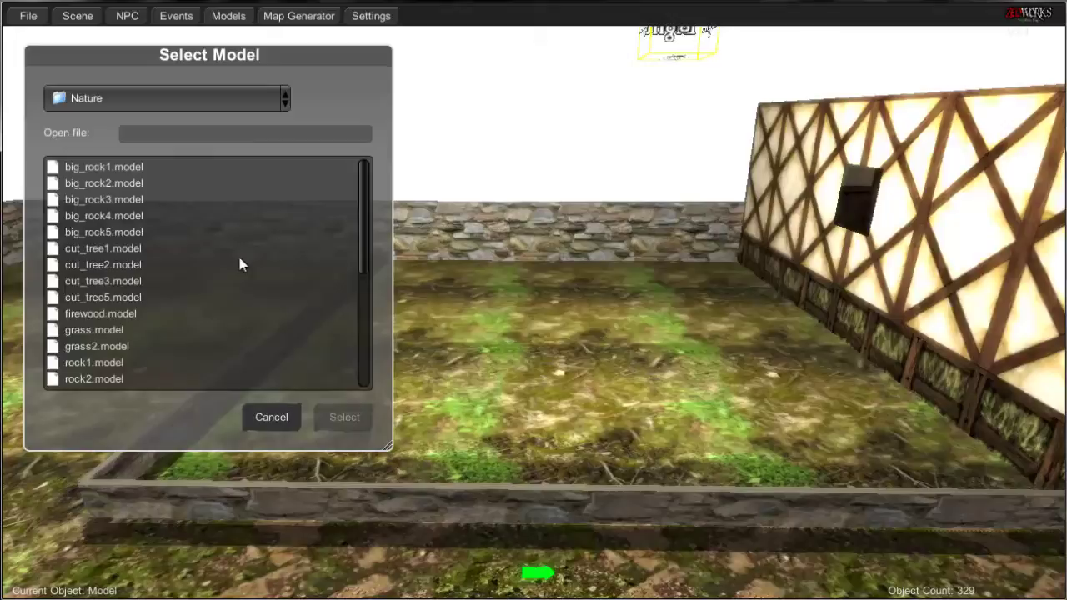
{"action": "scroll", "coordinate": [224, 263], "scroll_direction": "down", "scroll_amount": 4}
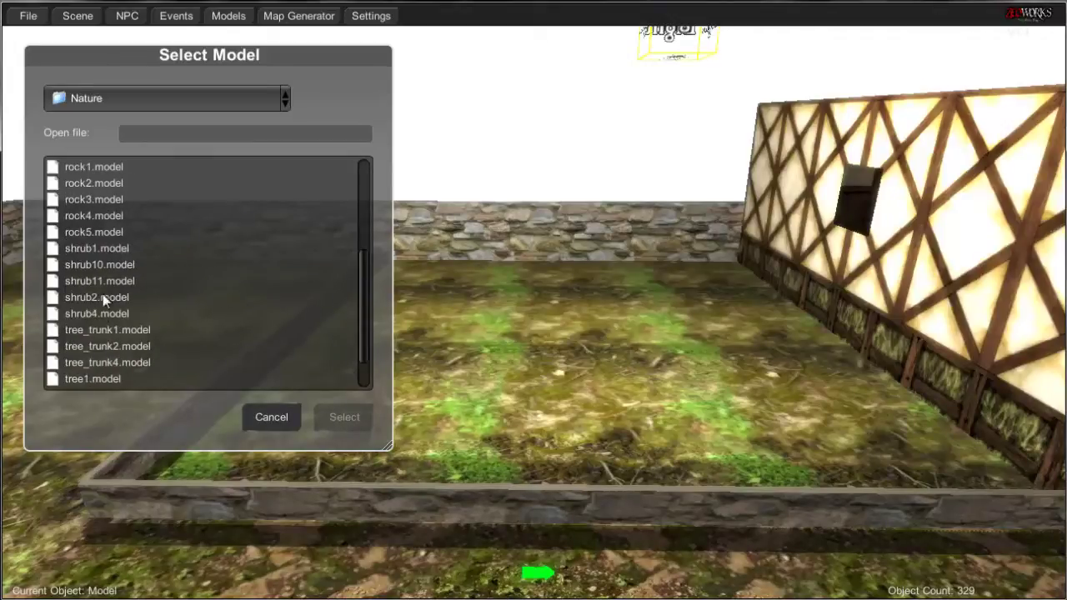
{"action": "double_click", "coordinate": [94, 249]}
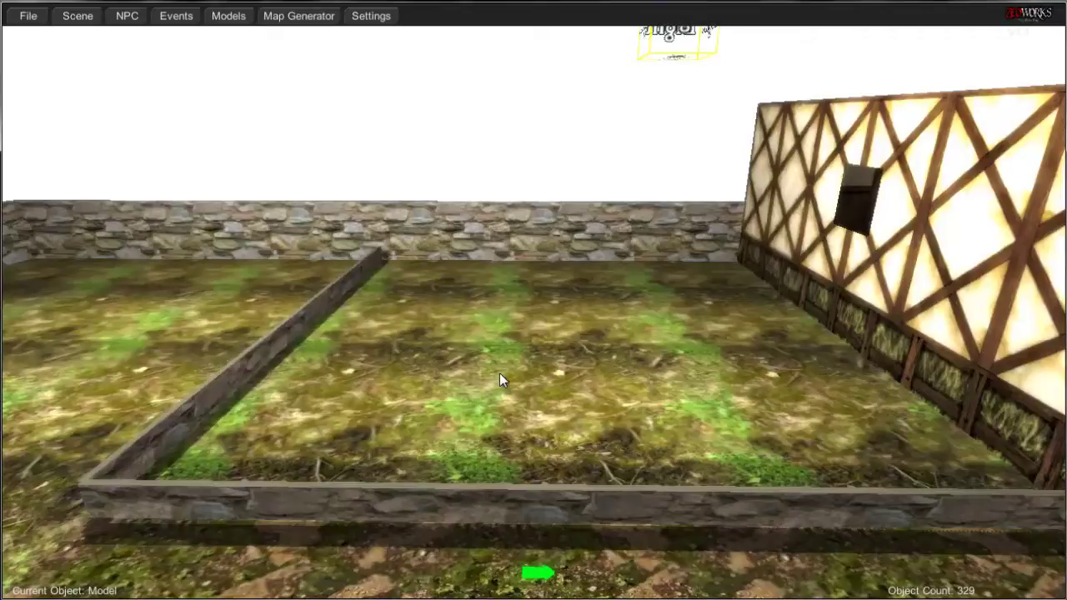
Place a shrub on the grass beside the low dividing wall at X -17, Y 0, Z -15.
{"action": "key", "text": "w"}
{"action": "right_click_drag", "start_coordinate": [499, 373], "coordinate": [491, 380]}
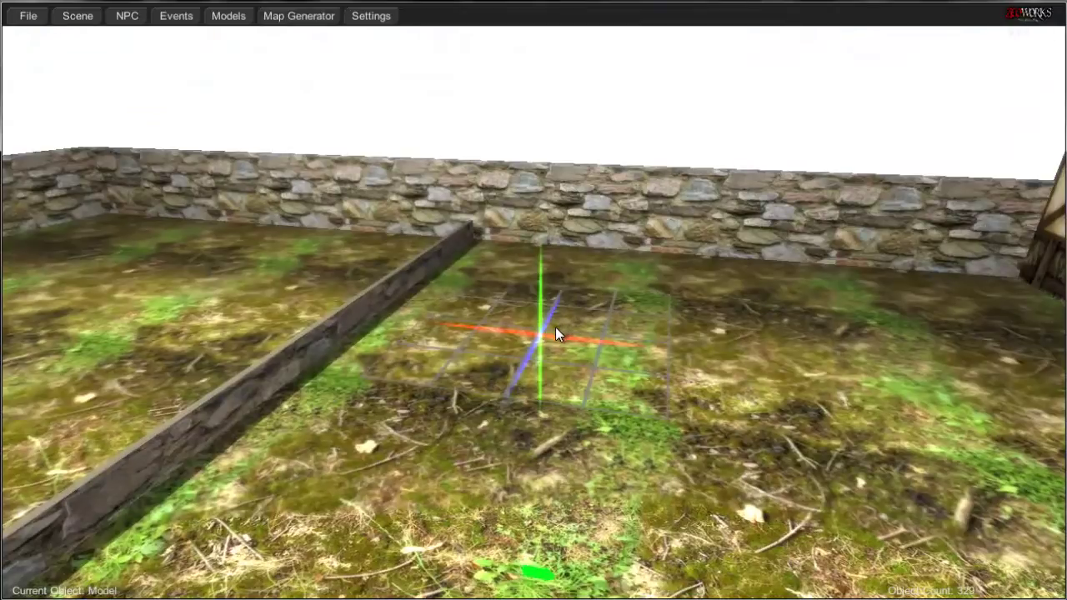
{"action": "left_click", "coordinate": [555, 326]}
{"action": "right_click_drag", "start_coordinate": [629, 352], "coordinate": [623, 353]}
{"action": "key", "text": "w"}
{"action": "key", "text": "d"}
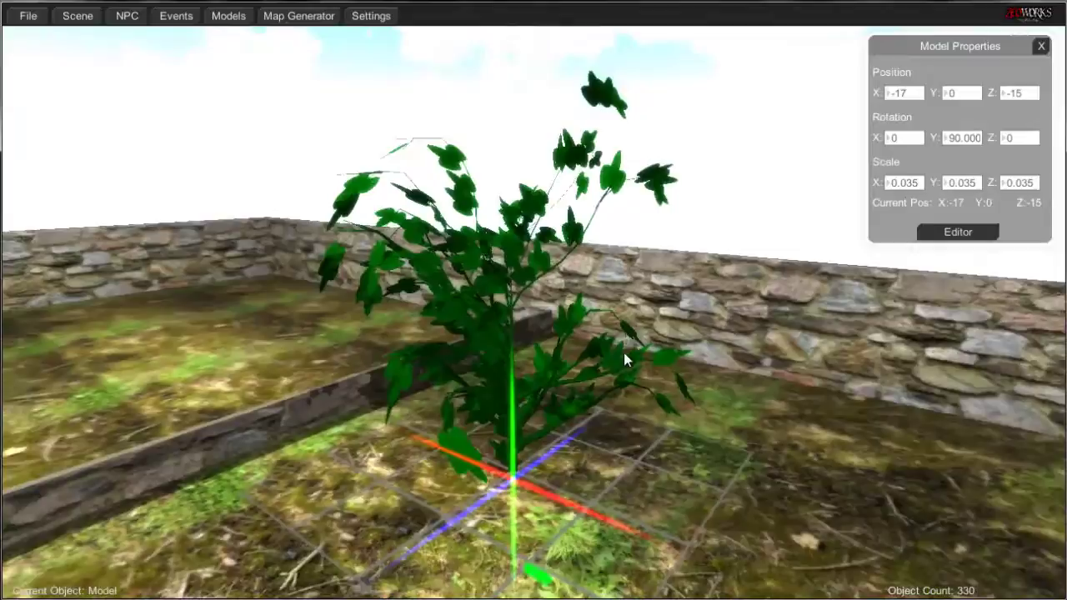
Shift the shrub in small increments along all three axes, settling at X -16.5, Y 0, Z -14.5.
{"action": "key", "text": "s"}
{"action": "key", "text": "Right"}
{"action": "key", "text": "Down"}
{"action": "key", "text": "Up"}
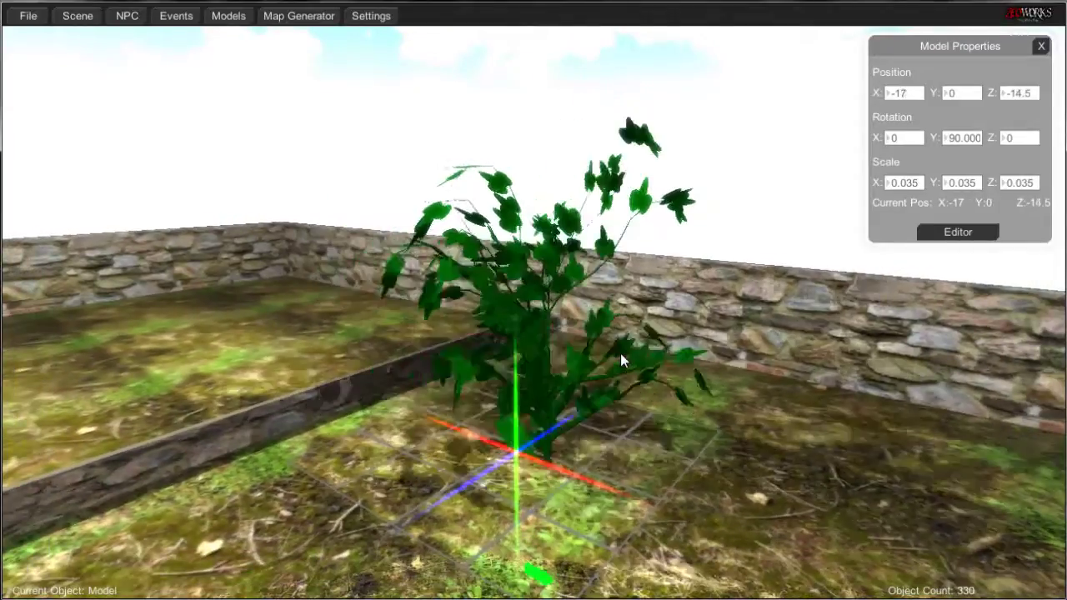
{"action": "key", "text": "Down"}
{"action": "key", "text": "Right"}
{"action": "key", "text": "Left"}
{"action": "key", "text": "Page_Up"}
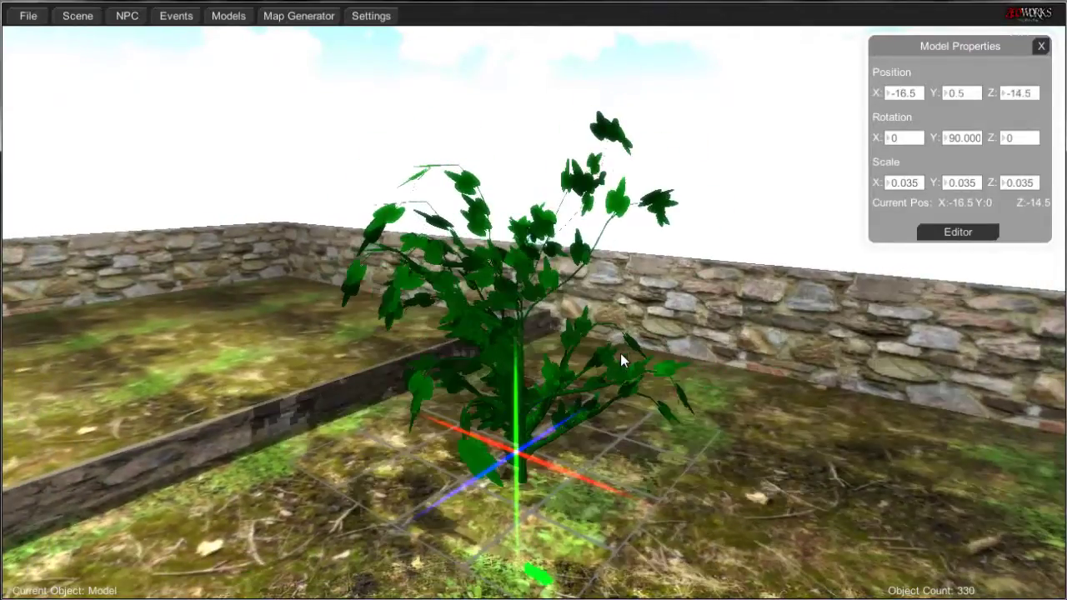
{"action": "key", "text": "Page_Up"}
{"action": "key", "text": "Page_Up"}
{"action": "key", "text": "Page_Down"}
{"action": "key", "text": "Page_Down"}
{"action": "key", "text": "Page_Down"}
{"action": "key", "text": "Page_Down"}
{"action": "key", "text": "Page_Up"}
Rotate the shrub around its vertical axis to about -45 degrees.
{"action": "key", "text": "r"}
{"action": "key", "text": "r"}
{"action": "key", "text": "r"}
{"action": "key", "text": "r"}
{"action": "key", "text": "r"}
{"action": "key", "text": "r"}
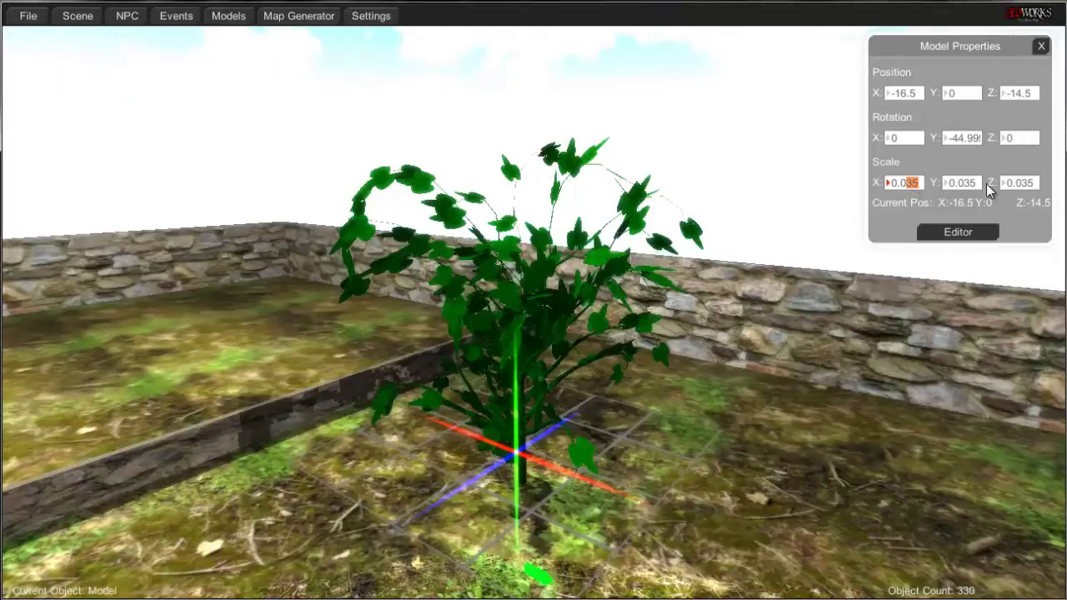
Shrink the shrub to a scale of 0.02 on all axes and enlarge it to 0.05.
{"action": "type", "text": "2"}
{"action": "left_click_drag", "start_coordinate": [977, 183], "coordinate": [965, 184]}
{"action": "type", "text": "2"}
{"action": "left_click_drag", "start_coordinate": [1036, 183], "coordinate": [1026, 185]}
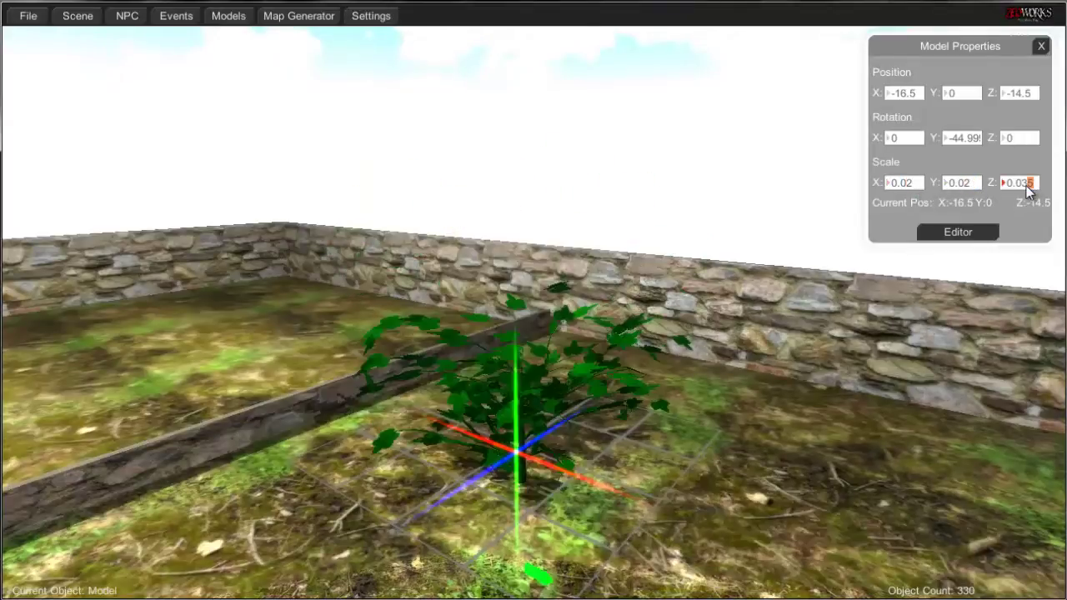
{"action": "type", "text": "2"}
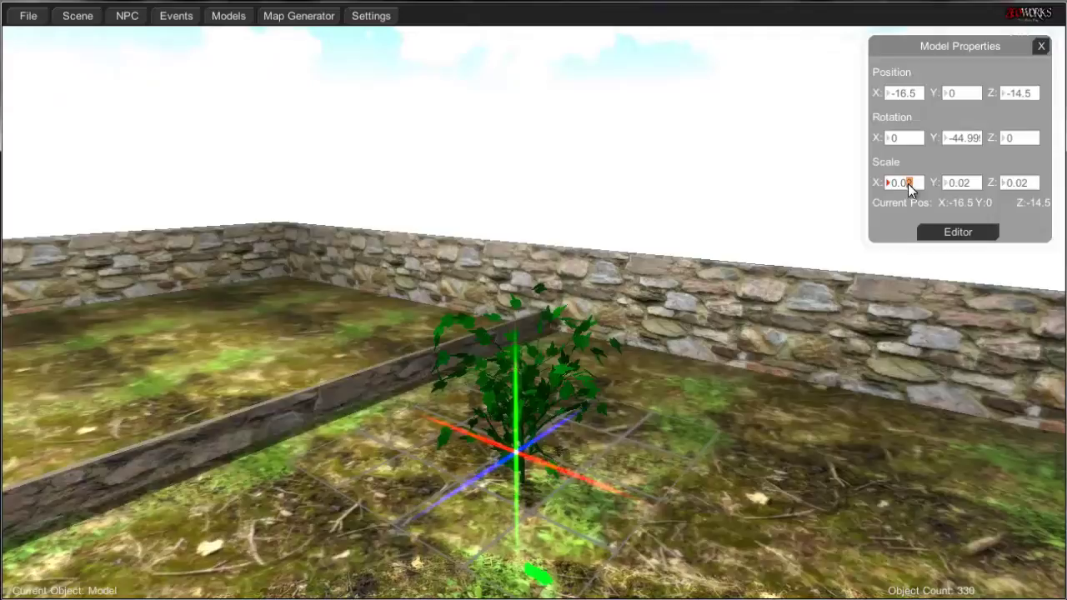
{"action": "type", "text": "55"}
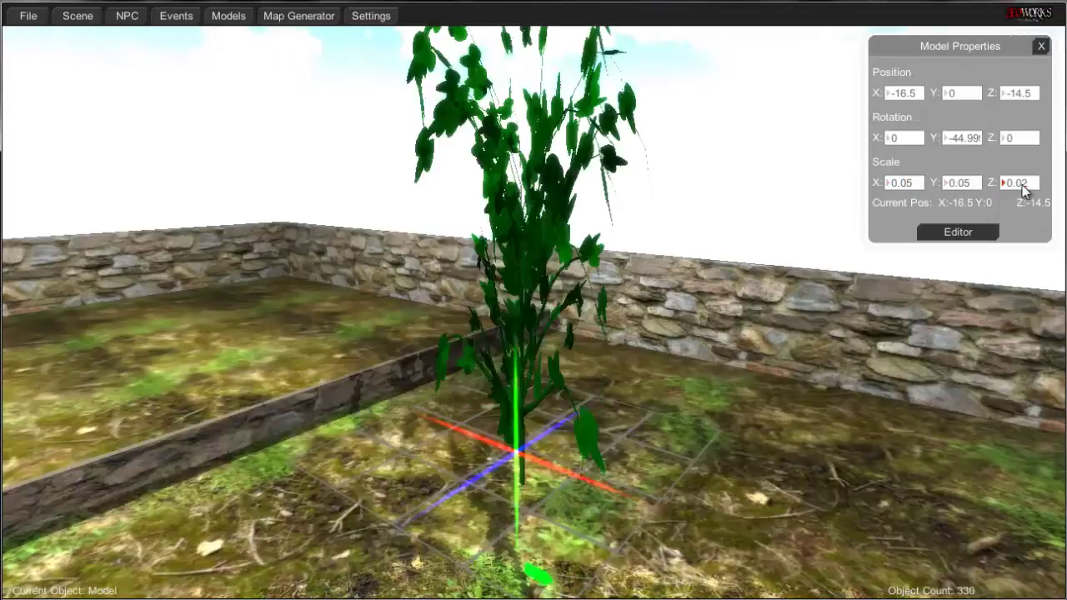
{"action": "type", "text": "5"}
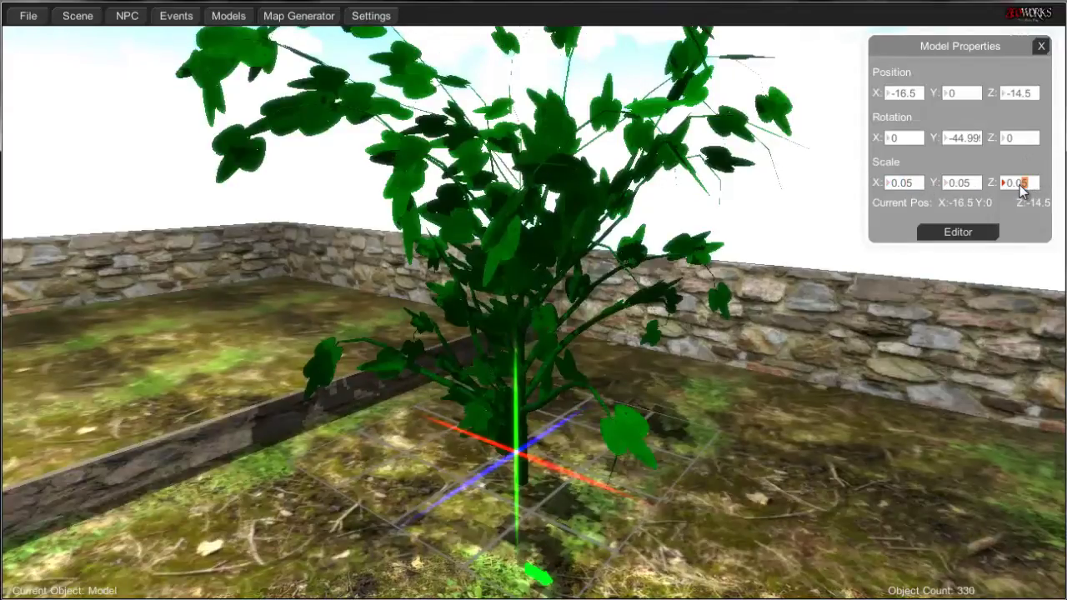
Set the shrub's X, Y and Z scale to 0.03.
{"action": "type", "text": "3"}
{"action": "double_click", "coordinate": [965, 184]}
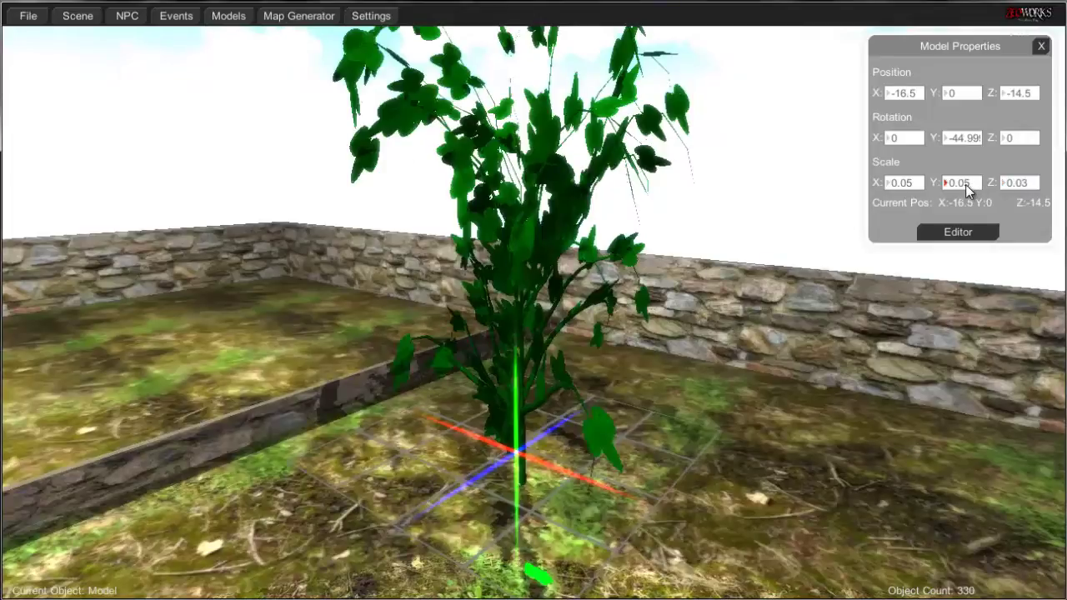
{"action": "type", "text": "3"}
{"action": "double_click", "coordinate": [904, 185]}
{"action": "type", "text": "3"}
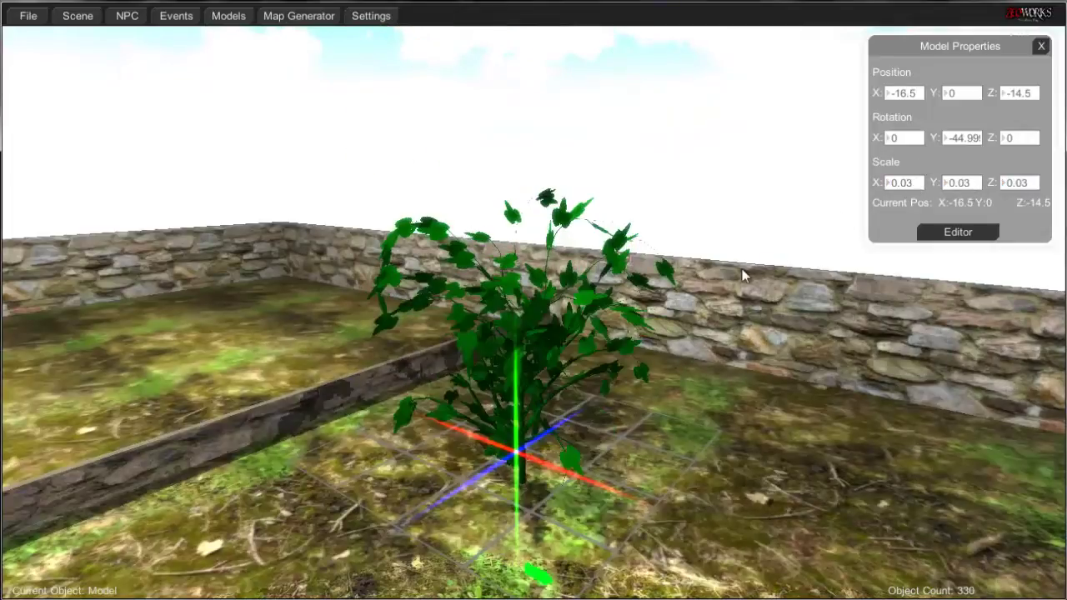
Delete the resized shrub from the grass area.
{"action": "left_click", "coordinate": [670, 295]}
{"action": "left_click", "coordinate": [605, 364]}
{"action": "key", "text": "Delete"}
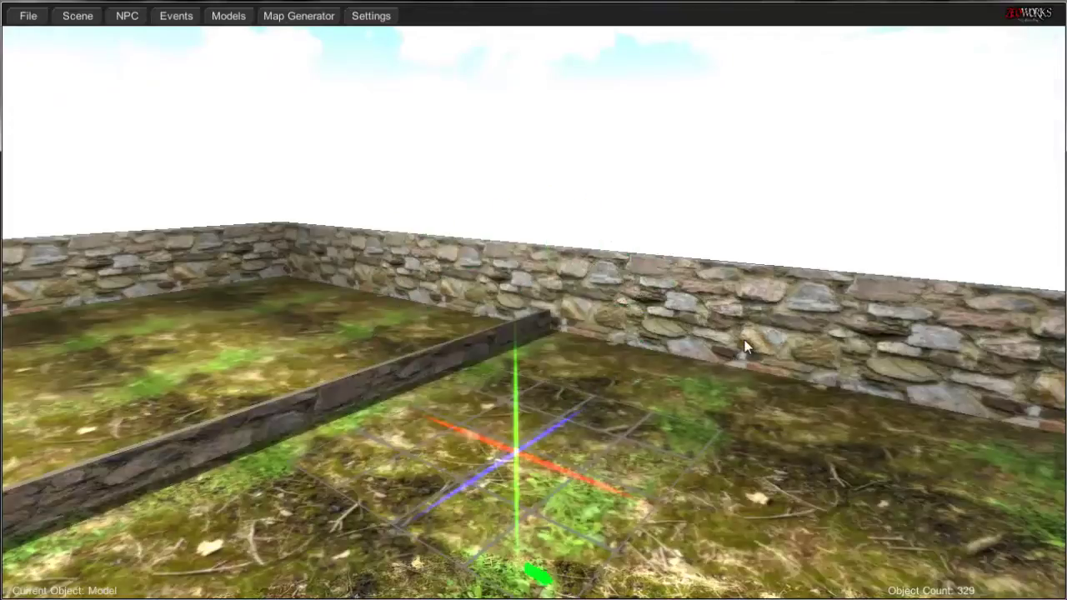
Place another shrub1 on the grass at X -17, Y 0, Z -14 and review its editor options.
{"action": "right_click_drag", "start_coordinate": [744, 340], "coordinate": [747, 347]}
{"action": "left_click", "coordinate": [566, 354]}
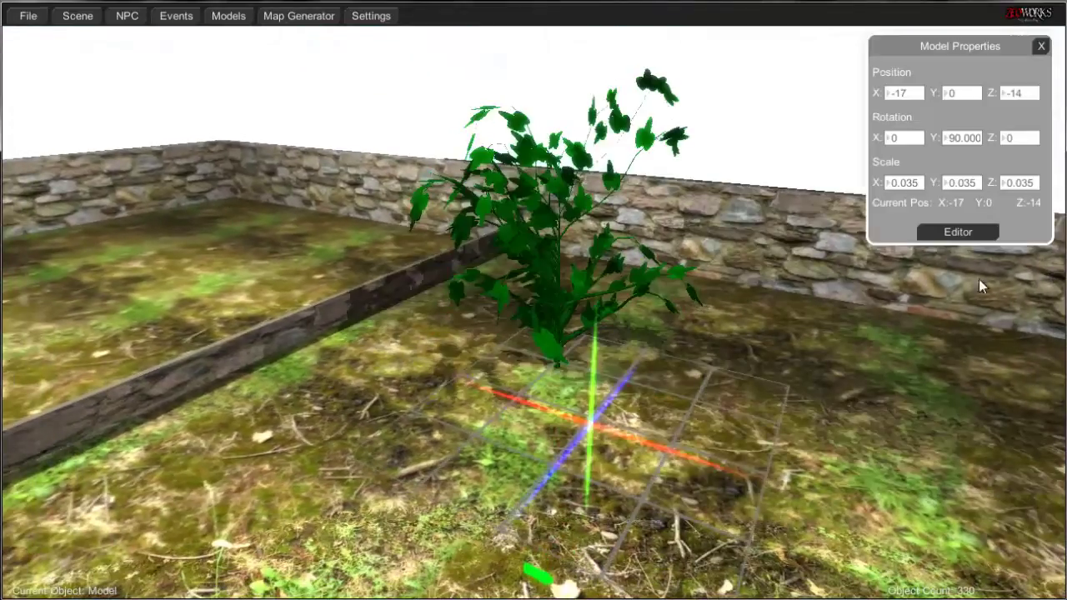
{"action": "left_click", "coordinate": [969, 231]}
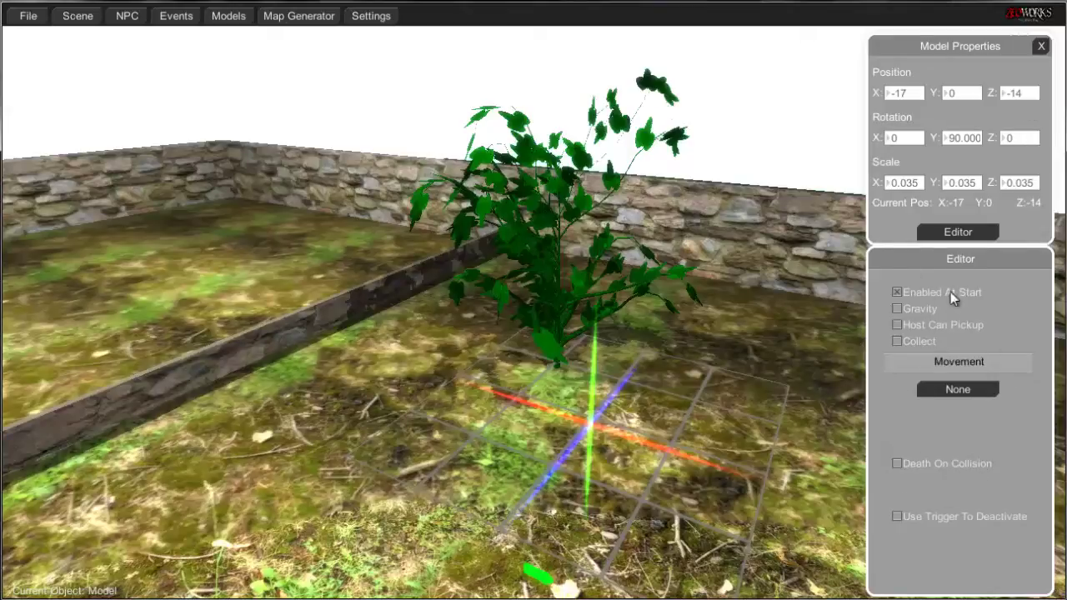
{"action": "left_click", "coordinate": [980, 233]}
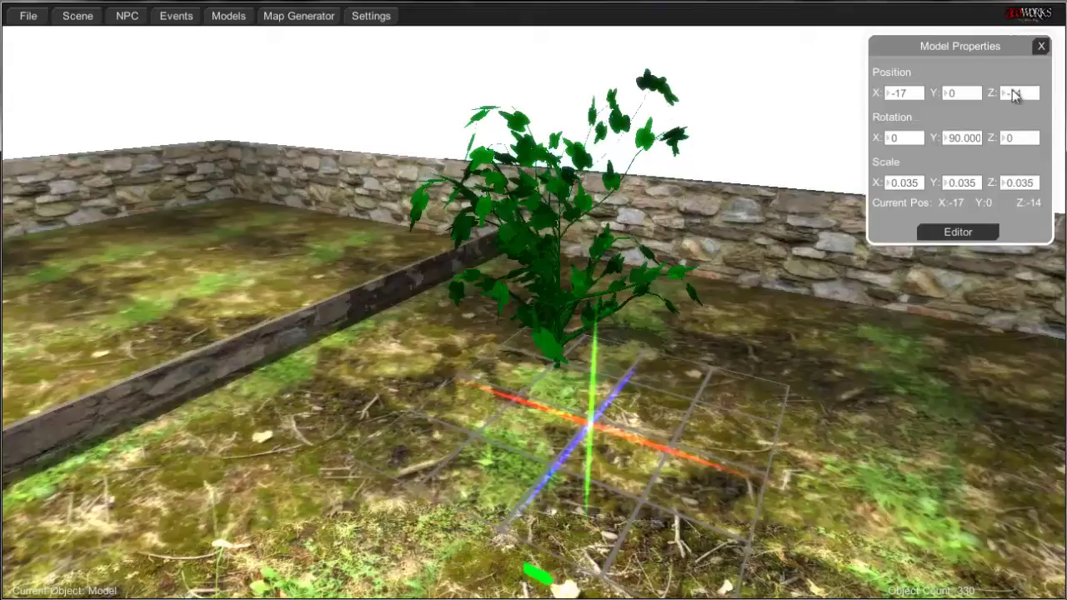
{"action": "left_click", "coordinate": [1041, 46]}
Load a tree model from the end of the Nature models list.
{"action": "right_click_drag", "start_coordinate": [648, 375], "coordinate": [656, 371]}
{"action": "key", "text": "s"}
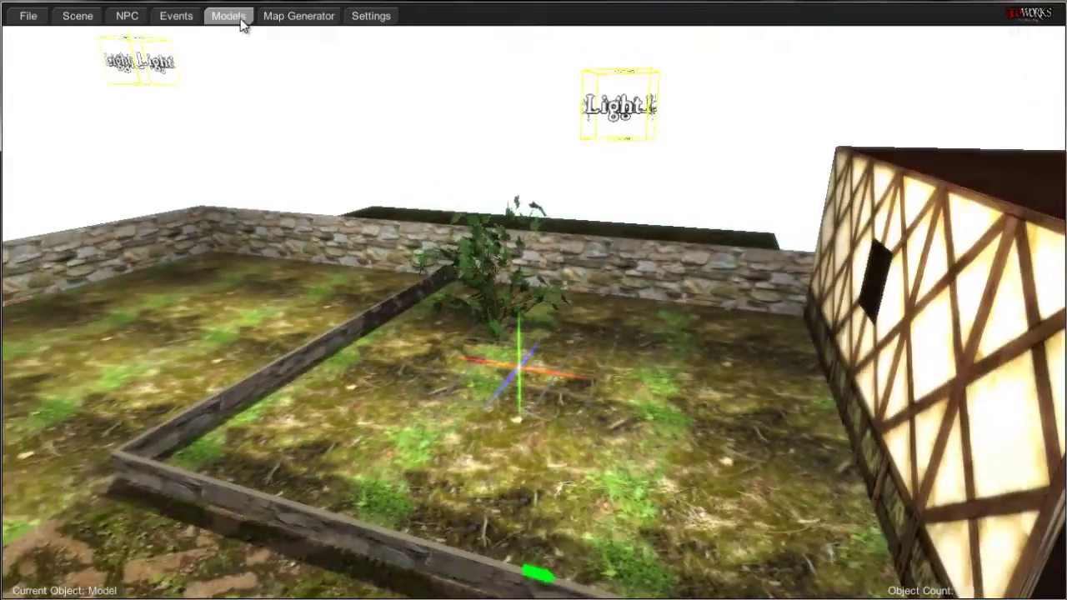
{"action": "left_click", "coordinate": [228, 16]}
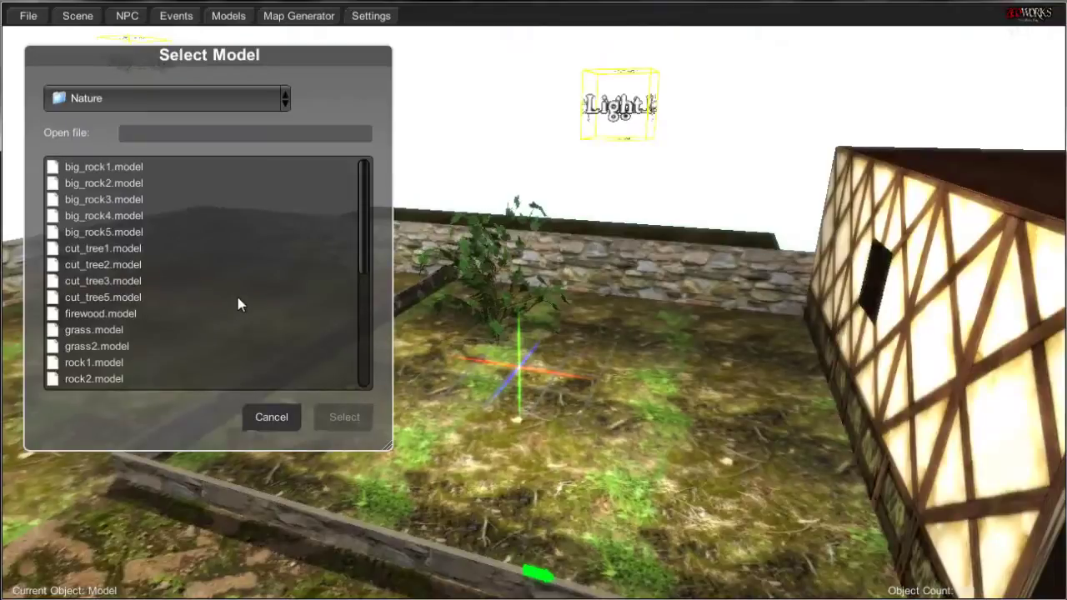
{"action": "scroll", "coordinate": [229, 296], "scroll_direction": "down", "scroll_amount": 5}
{"action": "double_click", "coordinate": [223, 331]}
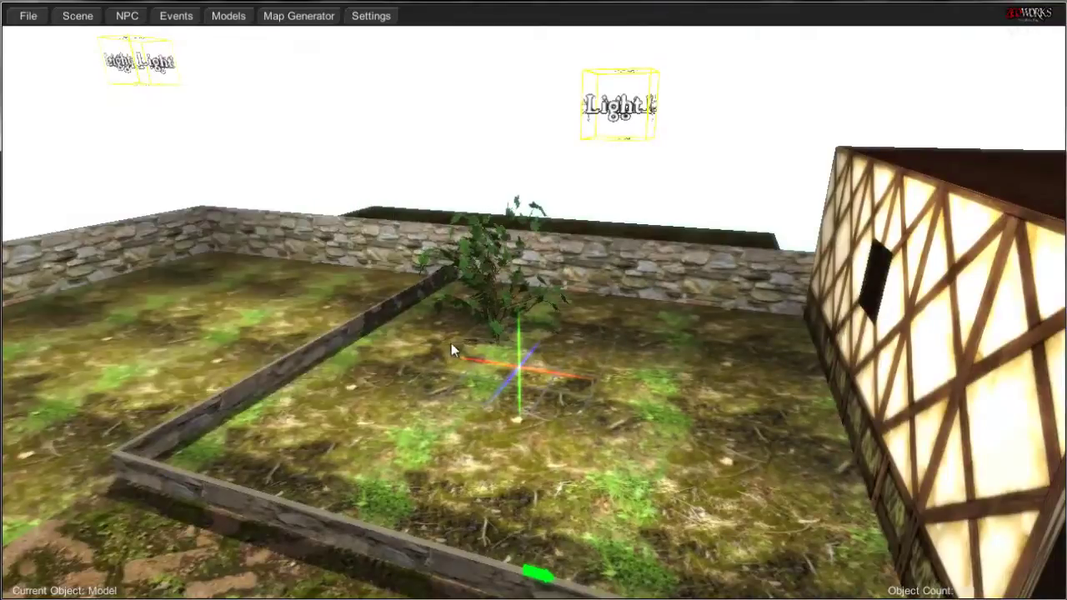
Place the tree on the dark ground behind the stone wall at X -29, Y 0, Z -17.
{"action": "key", "text": "w"}
{"action": "mouse_move", "coordinate": [451, 343]}
{"action": "right_mouse_down"}
{"action": "mouse_move", "coordinate": [449, 324]}
{"action": "mouse_move", "coordinate": [445, 339]}
{"action": "right_mouse_up"}
{"action": "left_click", "coordinate": [563, 352]}
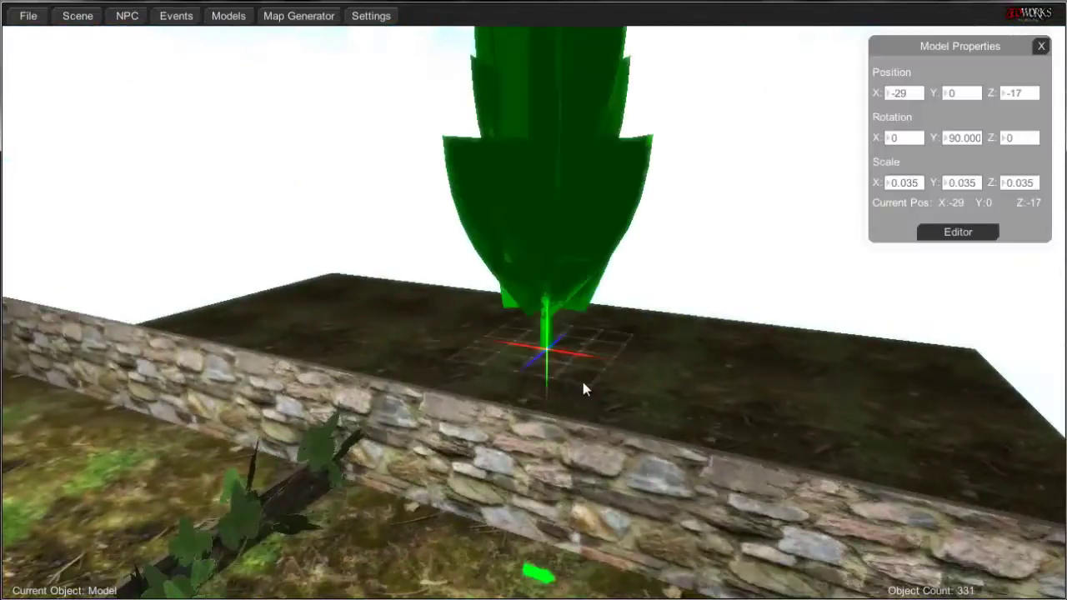
Place a second copy of the tree on the dark ground behind the stone wall at X -27, Y 0, Z -10.
{"action": "scroll", "coordinate": [581, 379], "scroll_direction": "down", "scroll_amount": 6}
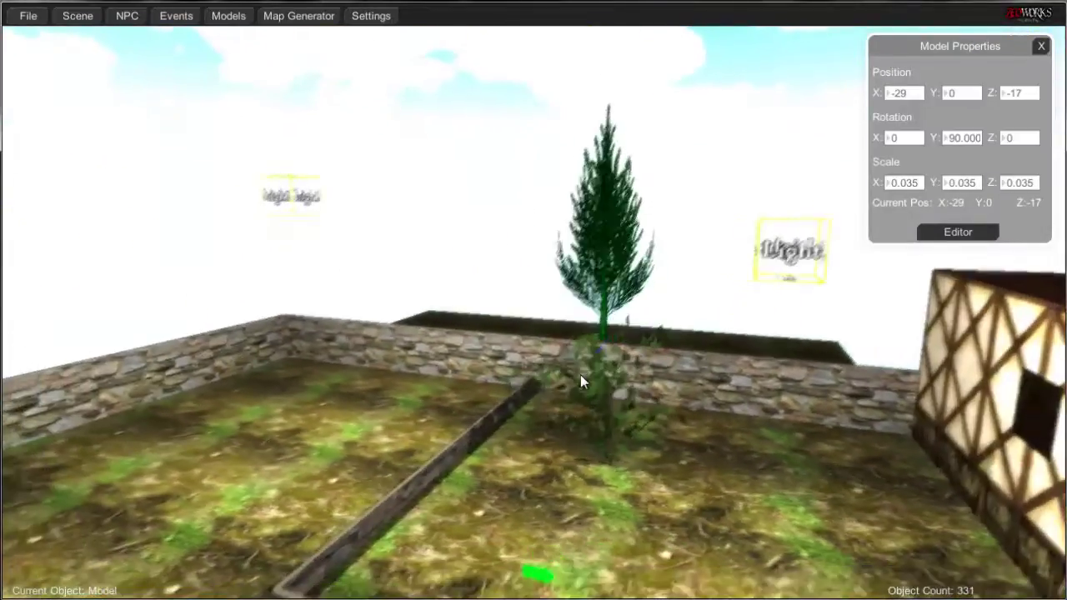
{"action": "key", "text": "d"}
{"action": "left_click", "coordinate": [676, 371]}
{"action": "right_click_drag", "start_coordinate": [676, 371], "coordinate": [666, 360]}
{"action": "key", "text": "w"}
{"action": "key", "text": "d"}
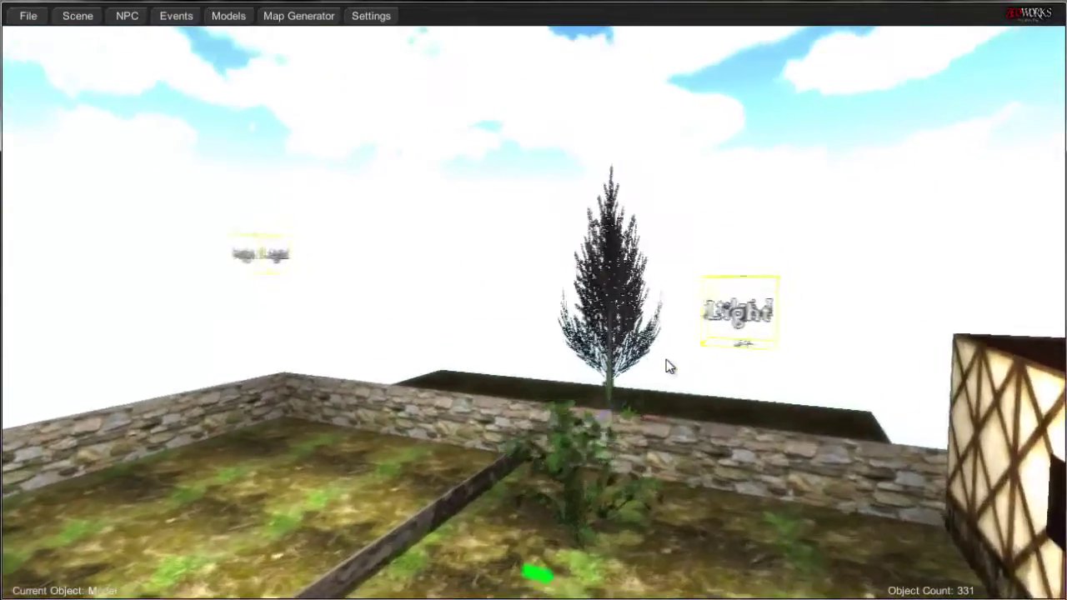
{"action": "scroll", "coordinate": [670, 366], "scroll_direction": "up", "scroll_amount": 5}
{"action": "left_click", "coordinate": [679, 421]}
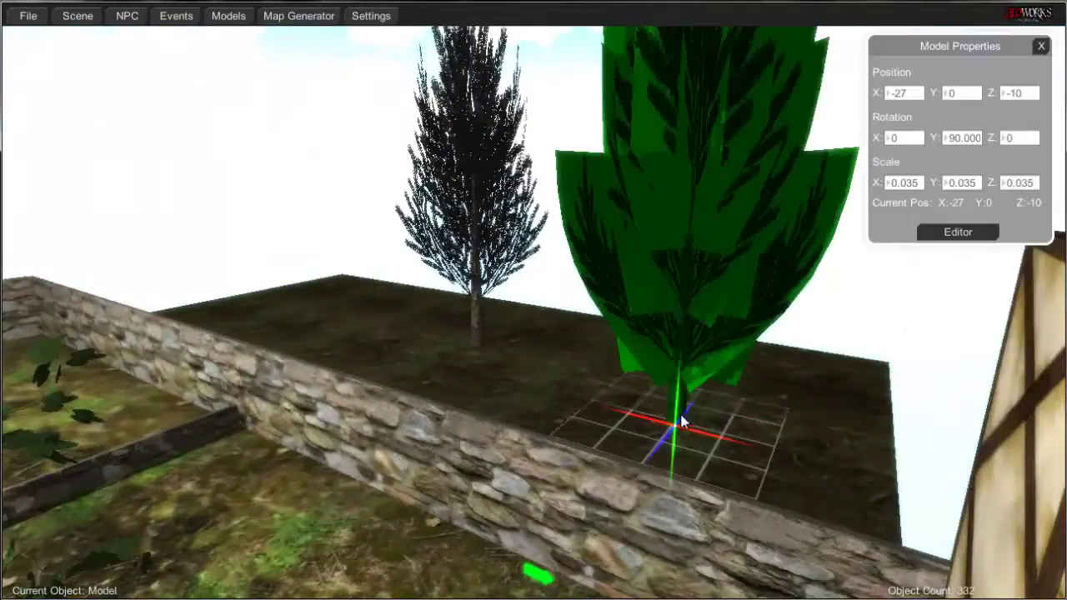
Compare how the foliage of the two trees behind the stone wall is rendered.
{"action": "left_click", "coordinate": [519, 395]}
{"action": "key", "text": "s"}
{"action": "right_click_drag", "start_coordinate": [518, 389], "coordinate": [518, 381]}
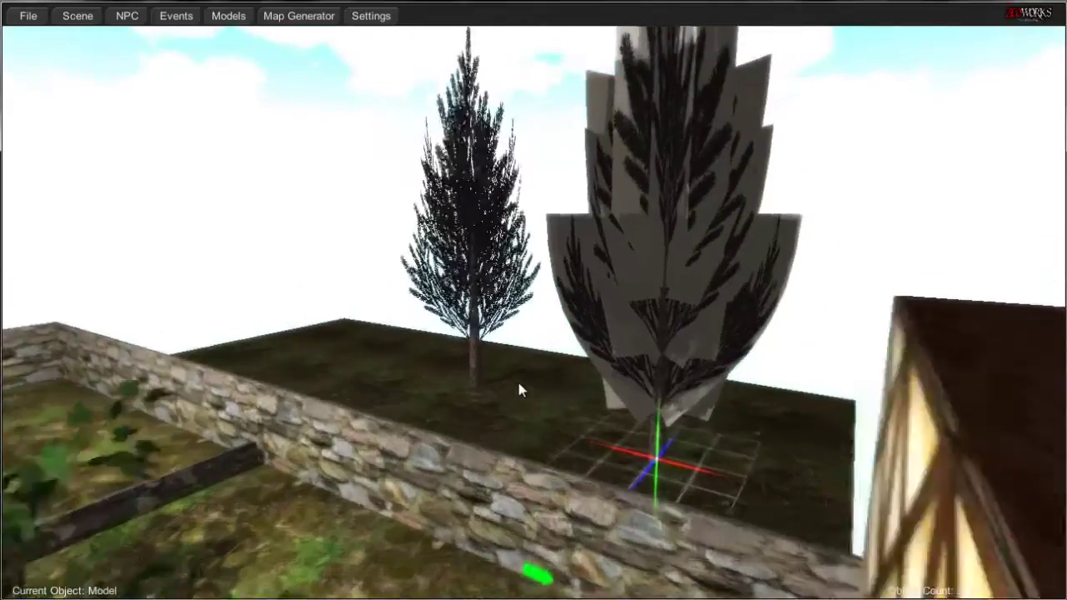
{"action": "key", "text": "w"}
{"action": "key", "text": "d"}
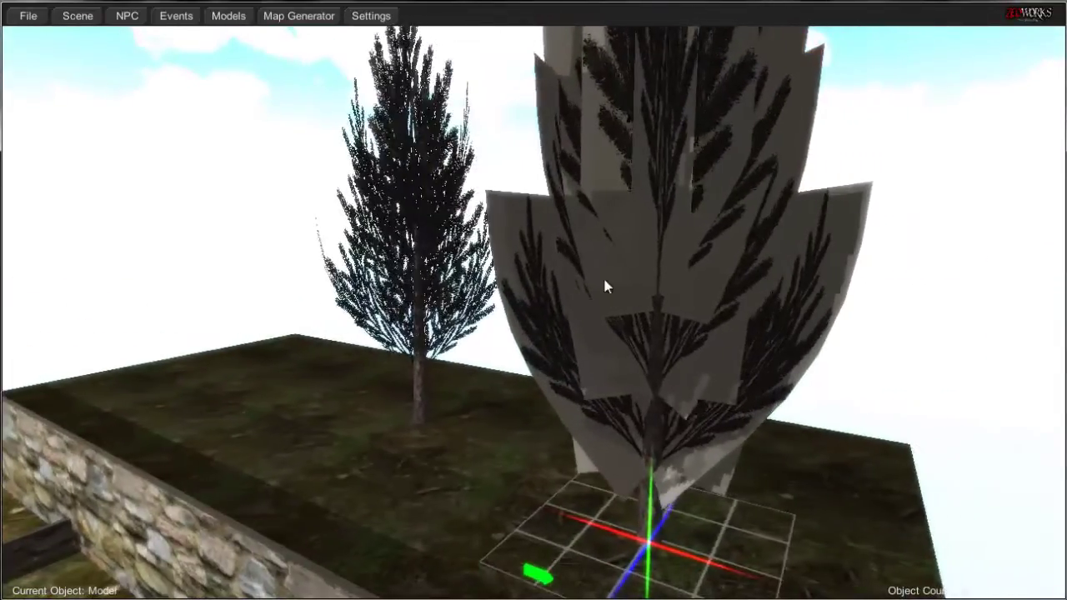
{"action": "key", "text": "a"}
{"action": "key", "text": "w"}
{"action": "right_click_drag", "start_coordinate": [589, 307], "coordinate": [591, 310]}
{"action": "key", "text": "s"}
{"action": "key", "text": "a"}
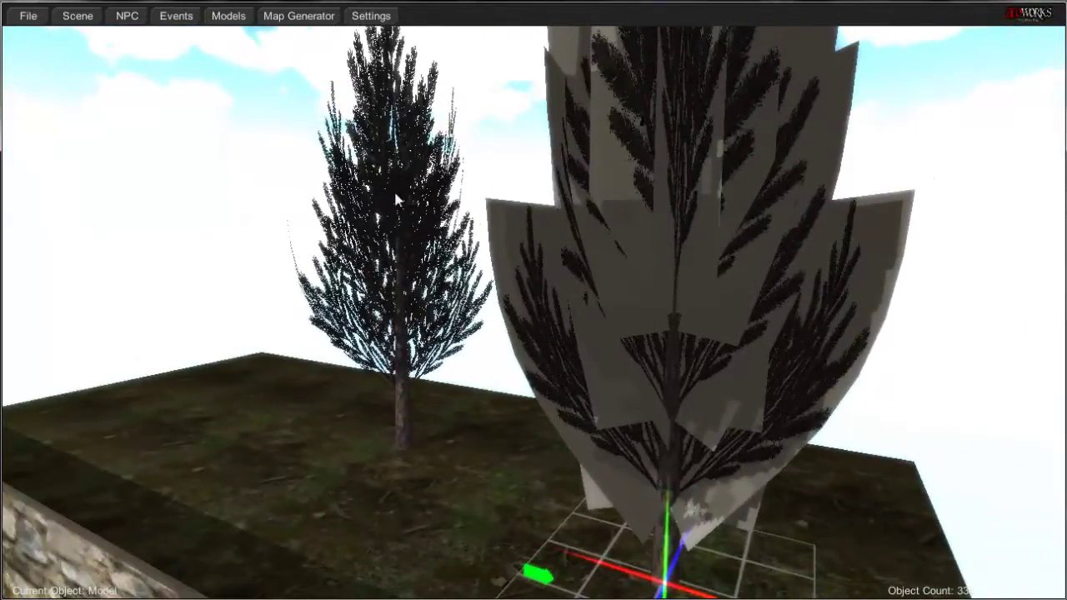
{"action": "key", "text": "a"}
{"action": "key", "text": "s"}
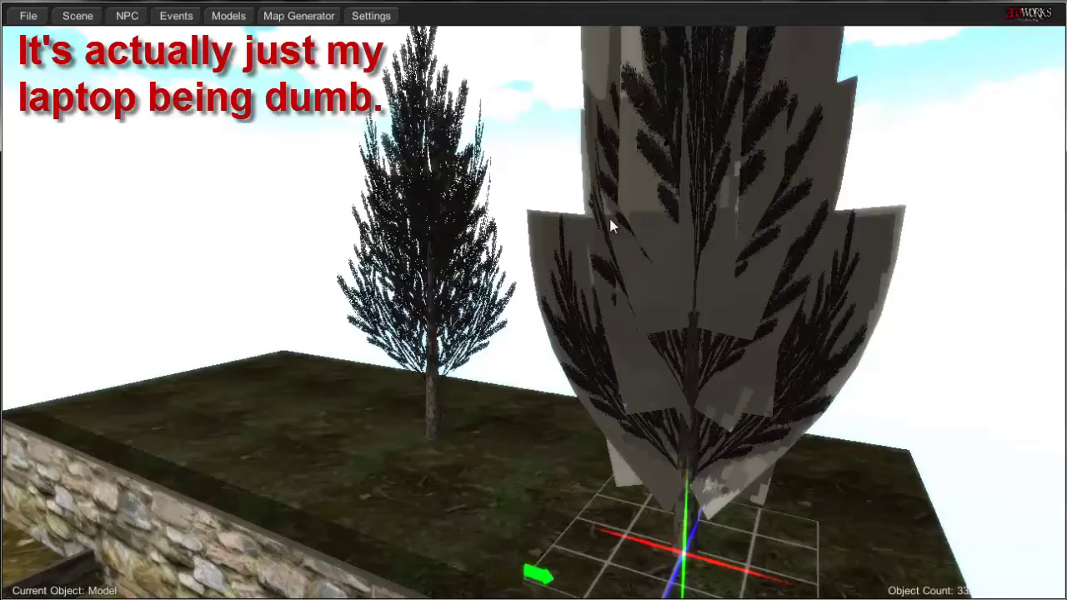
Inspect the first tree's branches at close range, then view both trees from farther back.
{"action": "key", "text": "w"}
{"action": "key", "text": "a"}
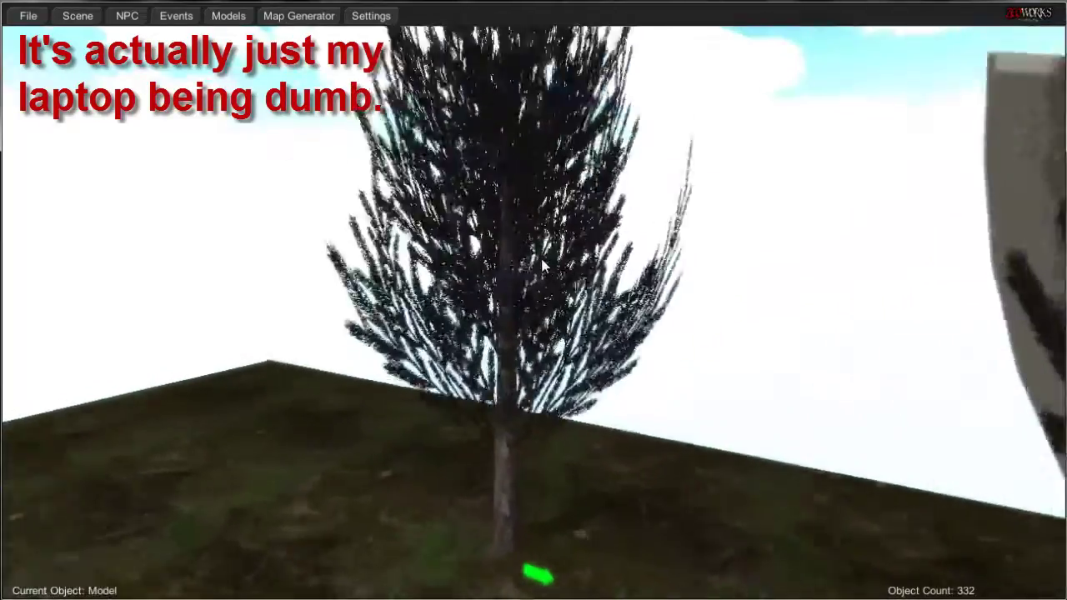
{"action": "key", "text": "d"}
{"action": "key", "text": "w"}
{"action": "key", "text": "d"}
{"action": "key", "text": "a"}
{"action": "key", "text": "d"}
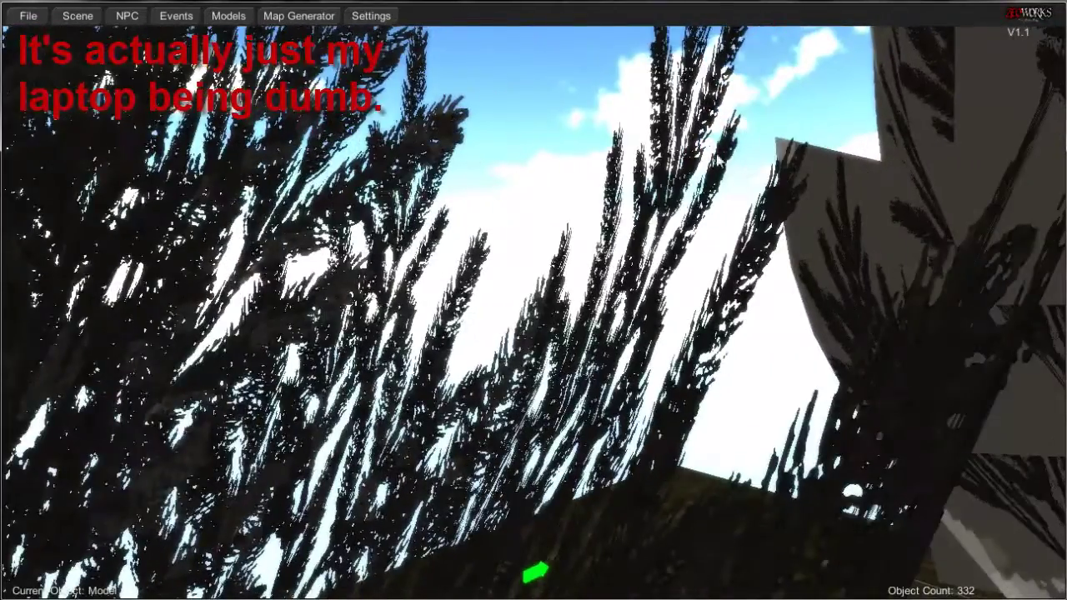
{"action": "key", "text": "s"}
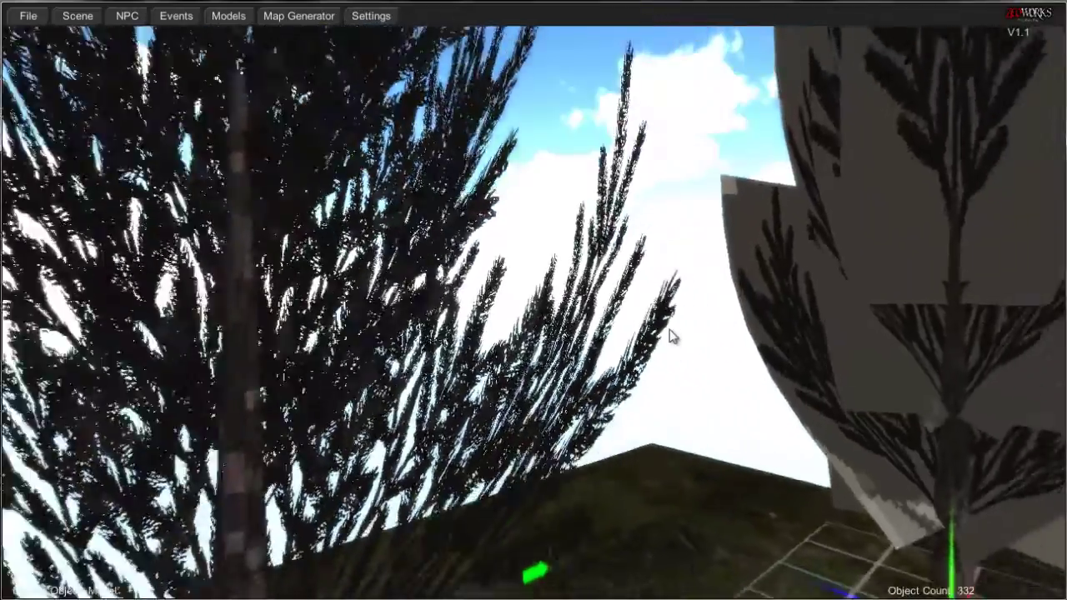
{"action": "mouse_move", "coordinate": [672, 338]}
{"action": "right_mouse_down"}
{"action": "mouse_move", "coordinate": [671, 324]}
{"action": "mouse_move", "coordinate": [679, 336]}
{"action": "right_mouse_up"}
{"action": "key", "text": "w"}
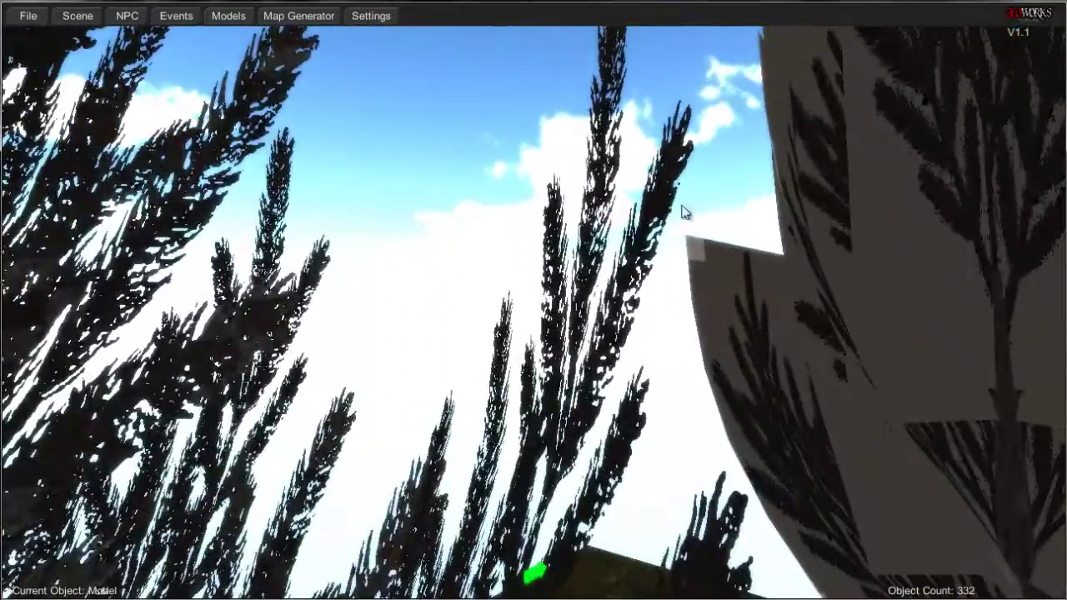
{"action": "key", "text": "s"}
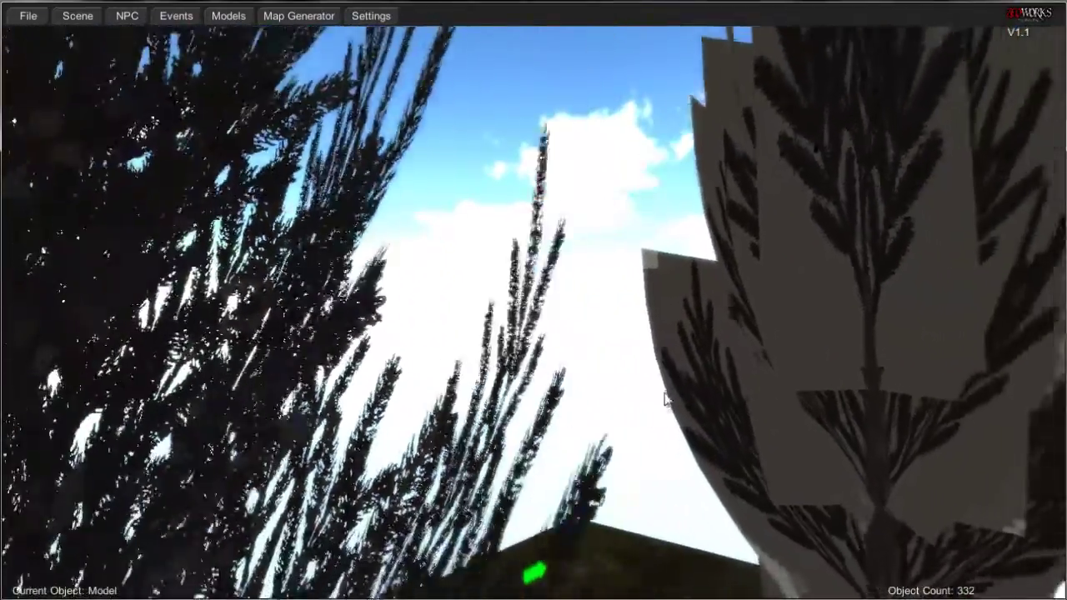
{"action": "key", "text": "d"}
{"action": "right_click_drag", "start_coordinate": [677, 386], "coordinate": [647, 386]}
{"action": "key", "text": "s"}
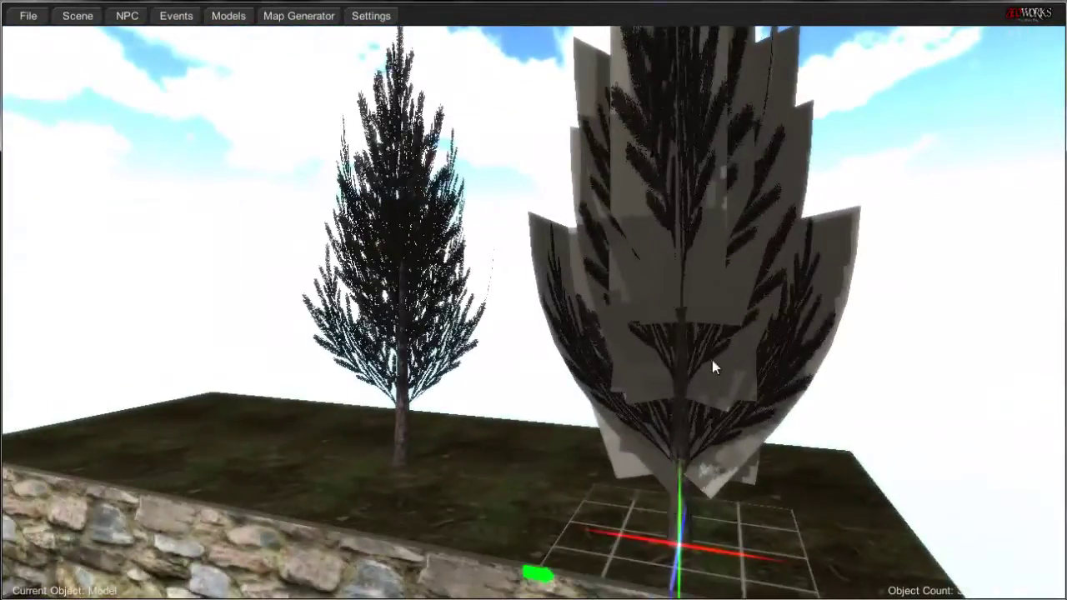
{"action": "right_click_drag", "start_coordinate": [657, 400], "coordinate": [653, 385]}
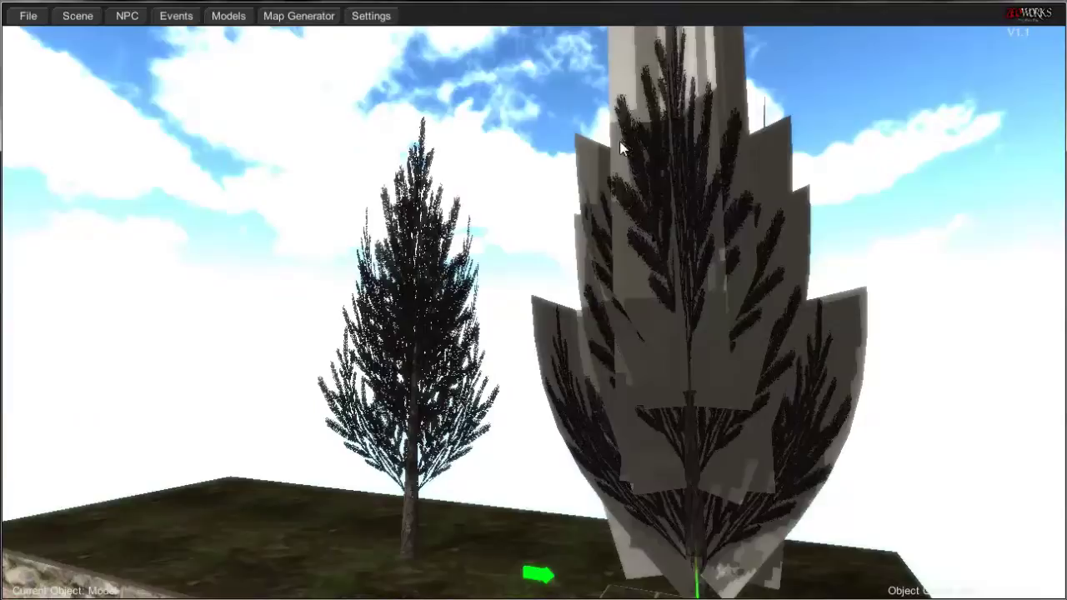
{"action": "right_click_drag", "start_coordinate": [657, 433], "coordinate": [653, 409]}
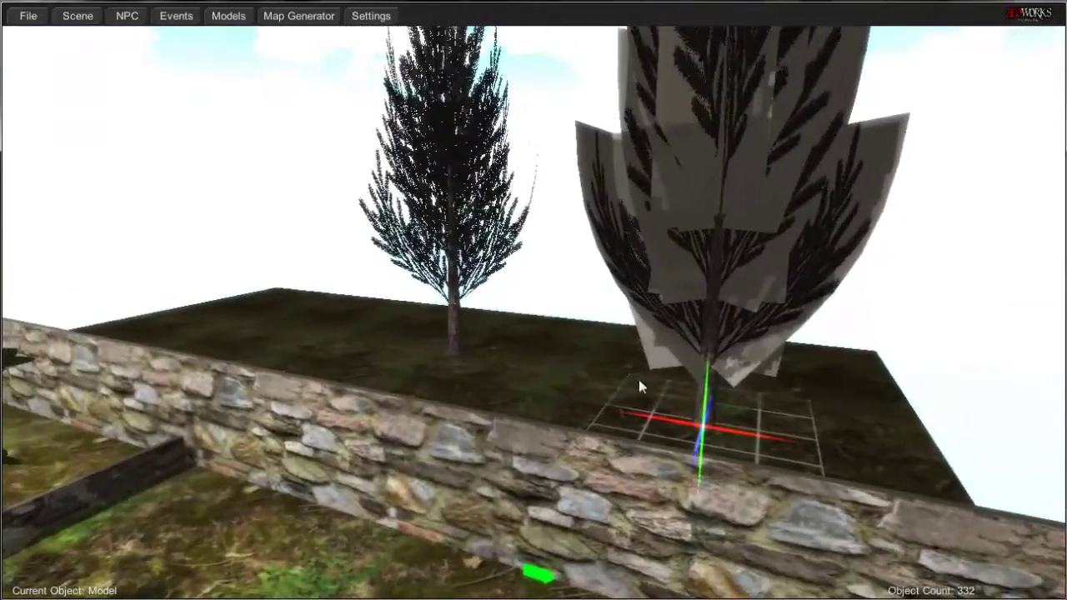
Place a tree3 model from the Nature folder behind the stone wall at X -30, Y 0, Z -25.
{"action": "left_click", "coordinate": [237, 20]}
{"action": "scroll", "coordinate": [141, 317], "scroll_direction": "down", "scroll_amount": 5}
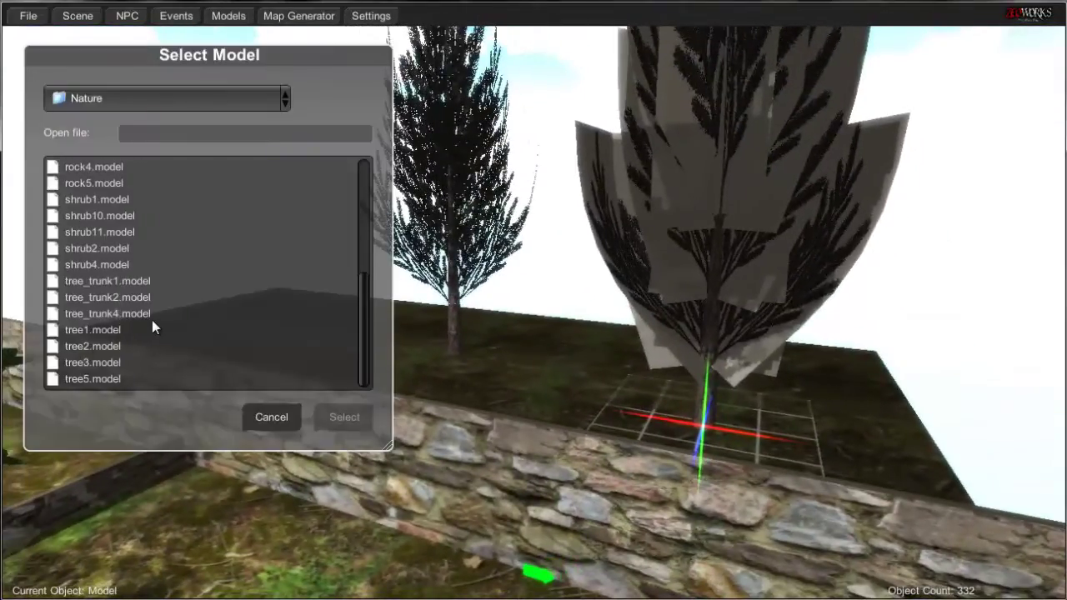
{"action": "double_click", "coordinate": [116, 362]}
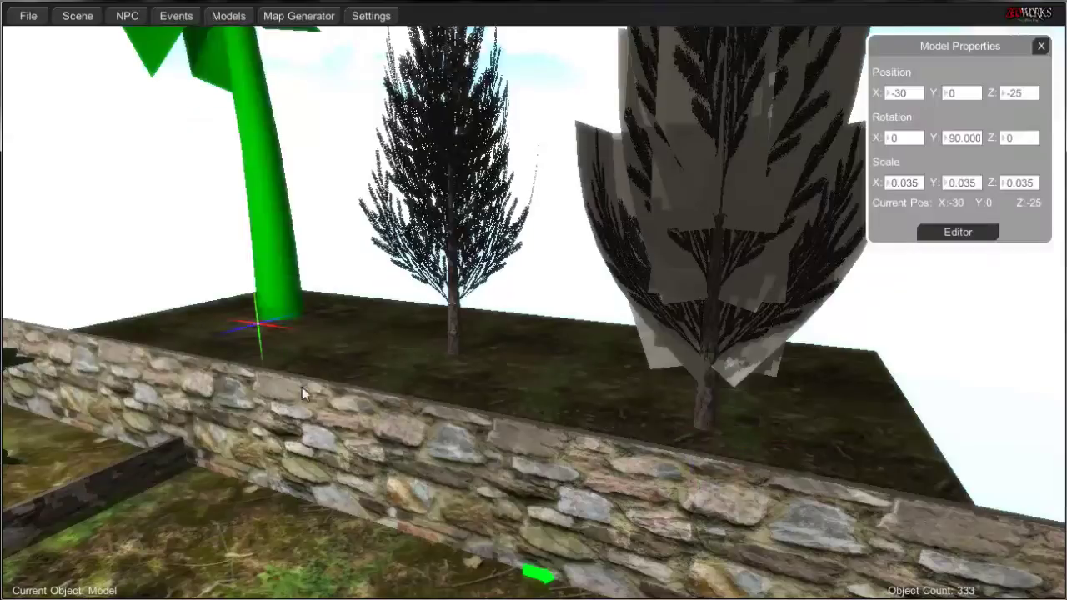
Rotate the tall tree about its Y axis and close its properties.
{"action": "key", "text": "s"}
{"action": "right_click_drag", "start_coordinate": [428, 437], "coordinate": [420, 422]}
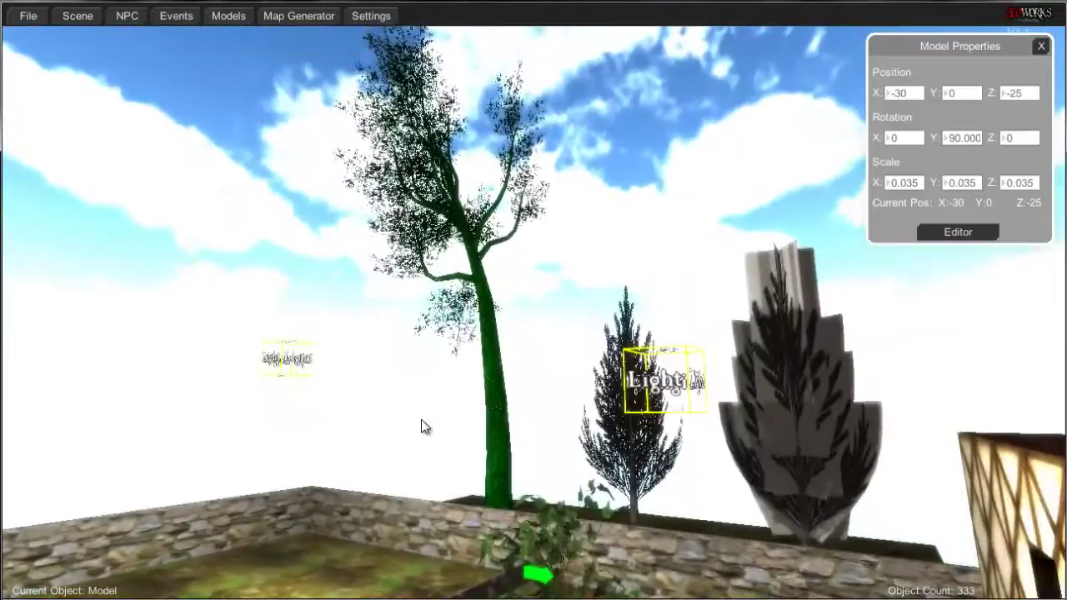
{"action": "key", "text": "w"}
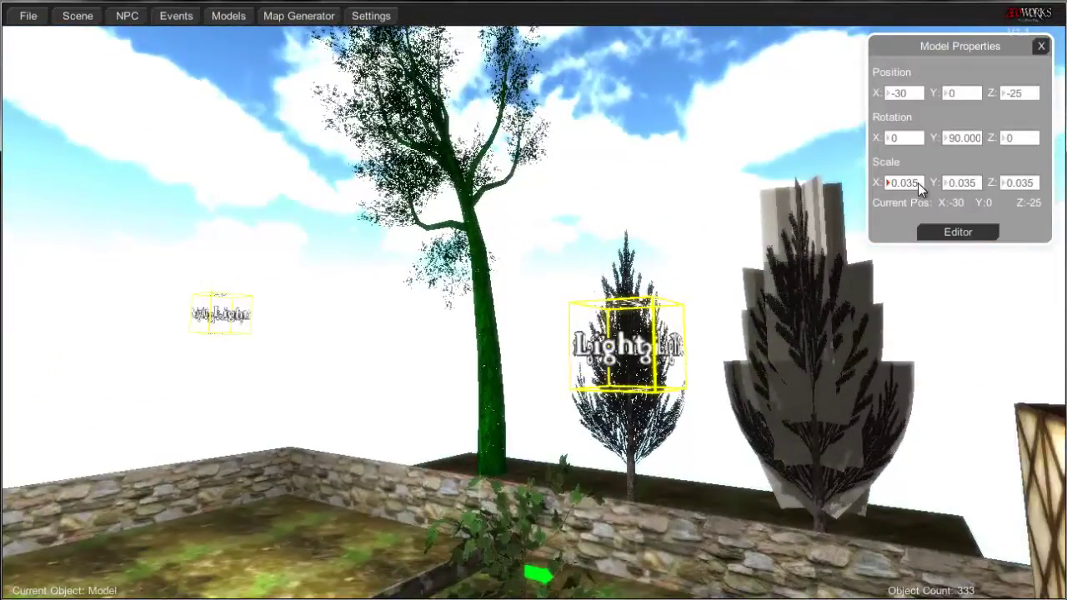
{"action": "scroll", "coordinate": [927, 163], "scroll_direction": "down", "scroll_amount": 9}
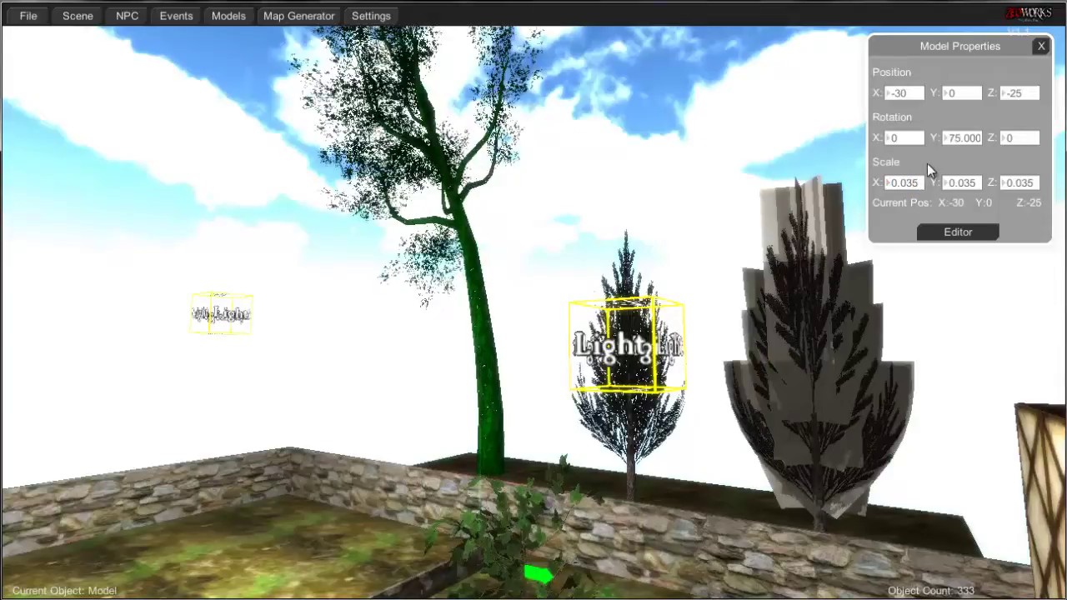
{"action": "left_click", "coordinate": [1041, 46]}
Delete the small item lying on the long table inside the house at X -16, Y 2.1, Z 8.5.
{"action": "key", "text": "s"}
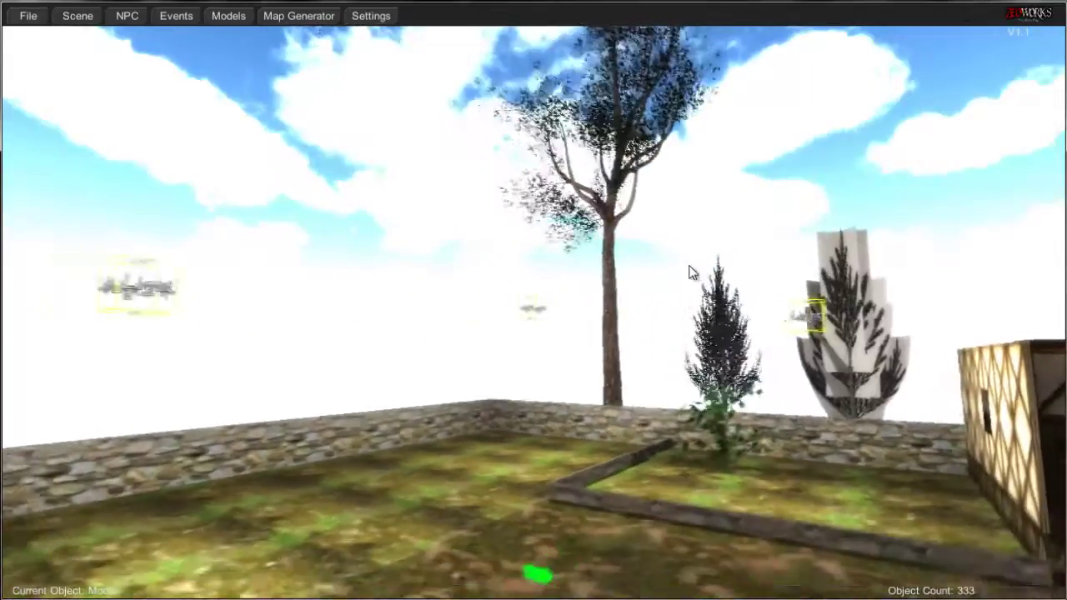
{"action": "right_click_drag", "start_coordinate": [689, 266], "coordinate": [695, 265]}
{"action": "key", "text": "w"}
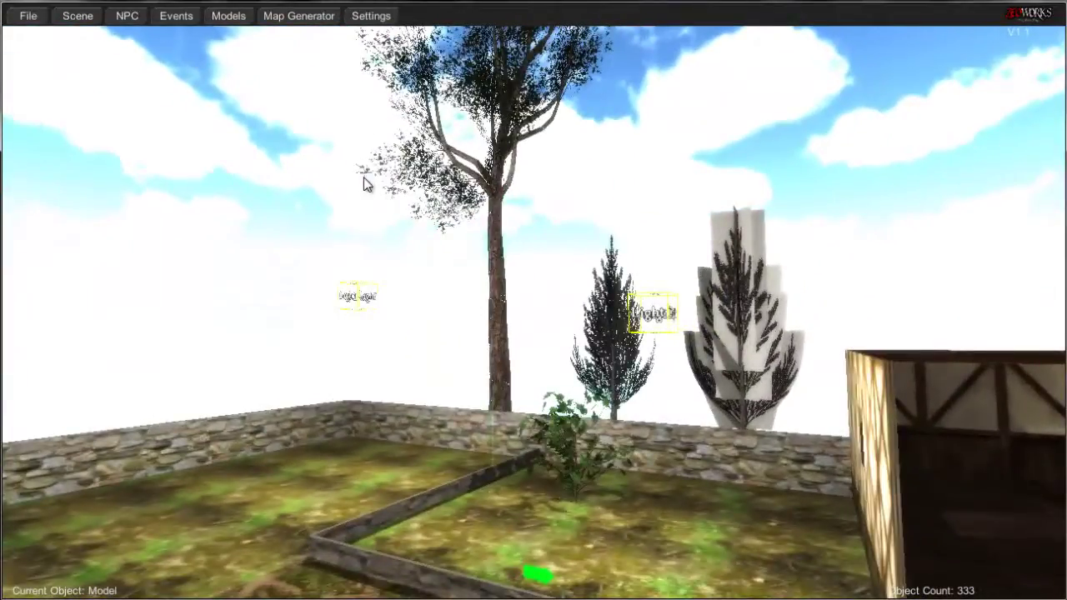
{"action": "right_click_drag", "start_coordinate": [362, 178], "coordinate": [412, 171]}
{"action": "key", "text": "s"}
{"action": "key", "text": "w"}
{"action": "key", "text": "w"}
{"action": "key", "text": "w"}
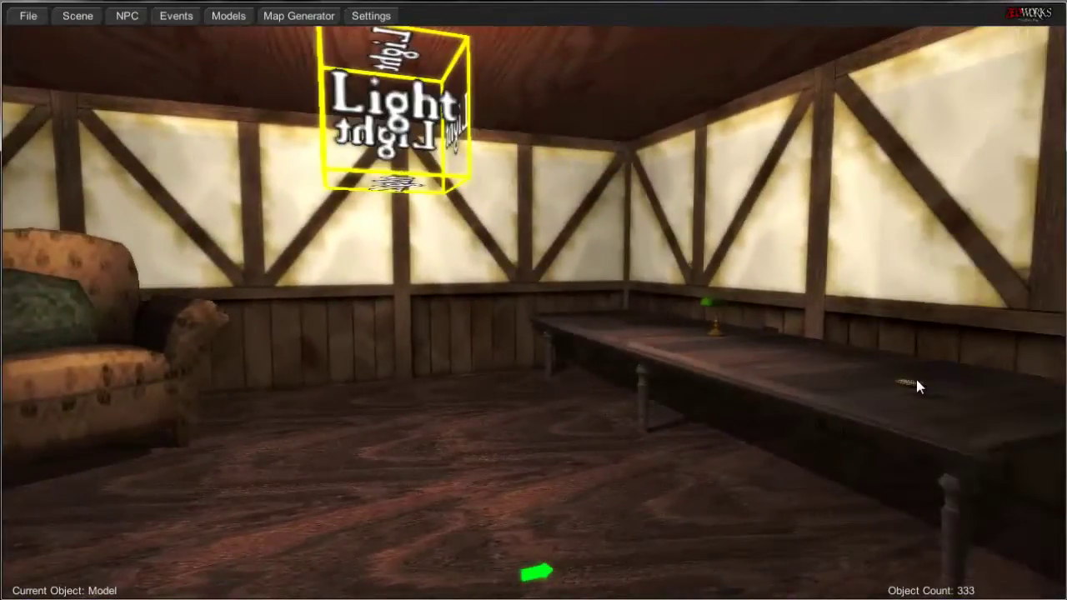
{"action": "left_click", "coordinate": [916, 386]}
{"action": "left_click", "coordinate": [912, 390]}
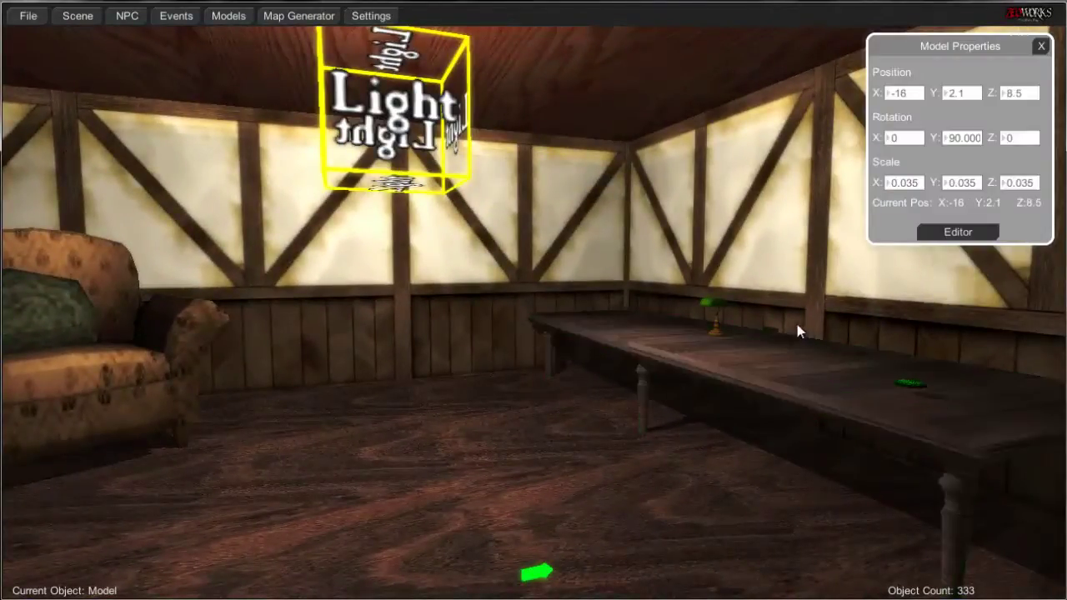
{"action": "key", "text": "Delete"}
Start loading another model and go up from the Nature folder to the Models folder.
{"action": "key", "text": "a"}
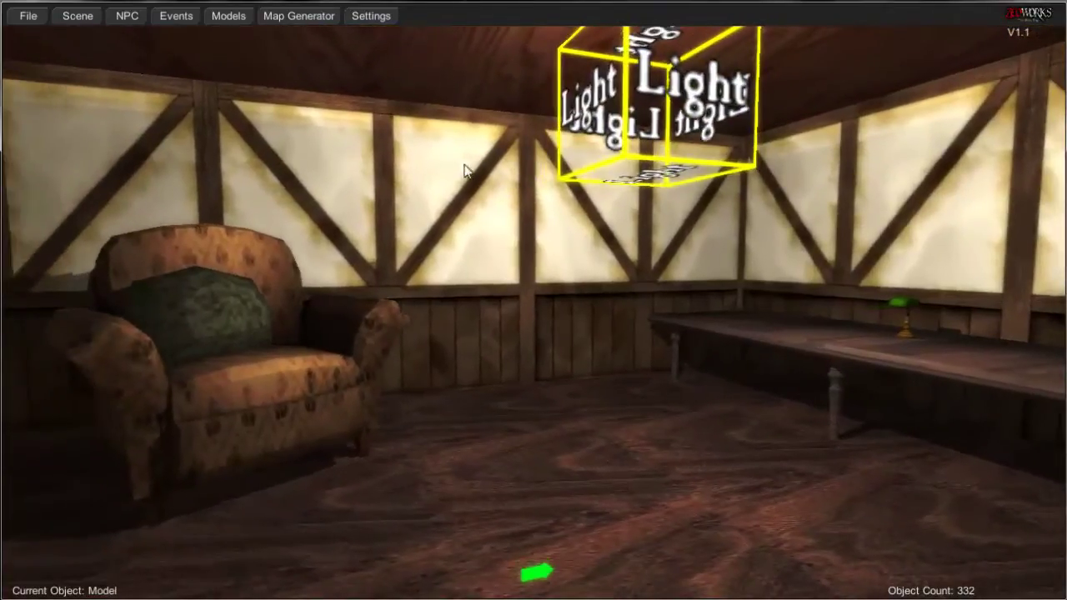
{"action": "key", "text": "s"}
{"action": "left_click", "coordinate": [230, 16]}
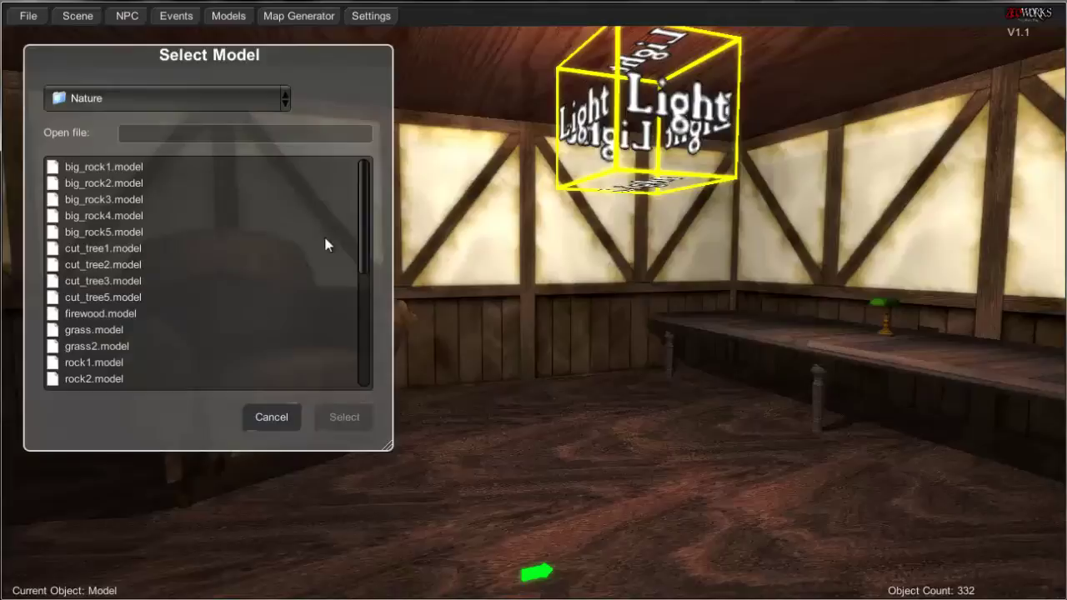
{"action": "left_click", "coordinate": [259, 105]}
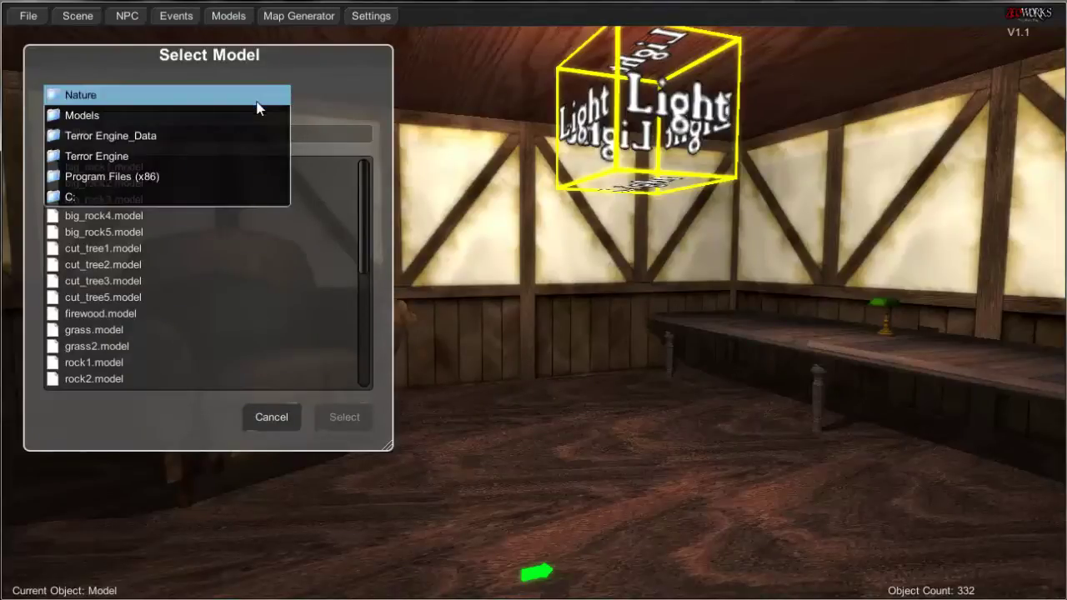
{"action": "left_click", "coordinate": [255, 117]}
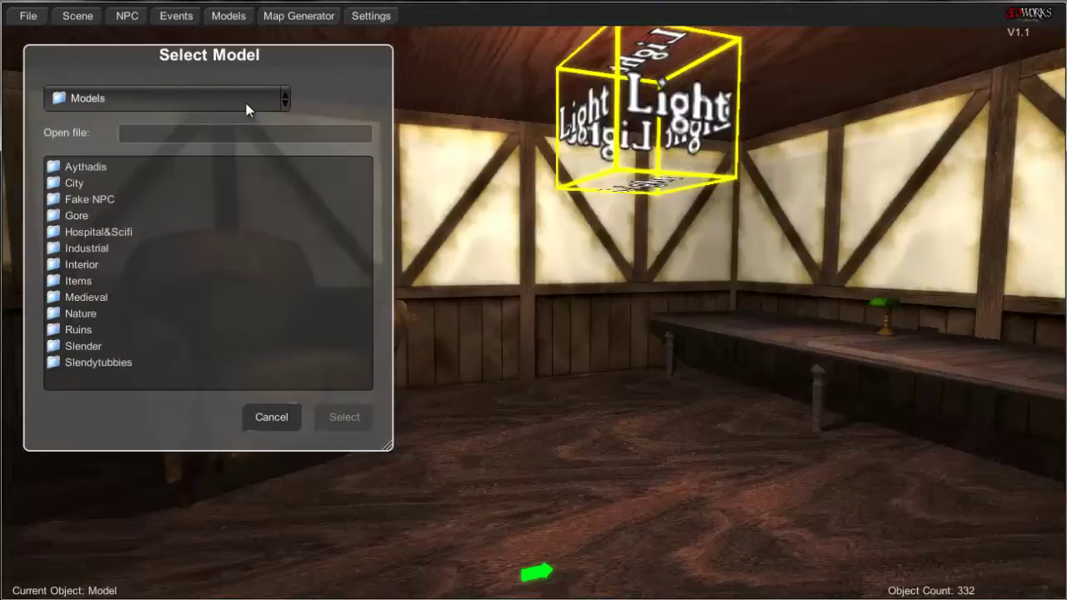
Go up to the Terror Engine_Data folder, check its parent folders, and return to the Models folder.
{"action": "left_click", "coordinate": [246, 102]}
{"action": "left_click", "coordinate": [245, 121]}
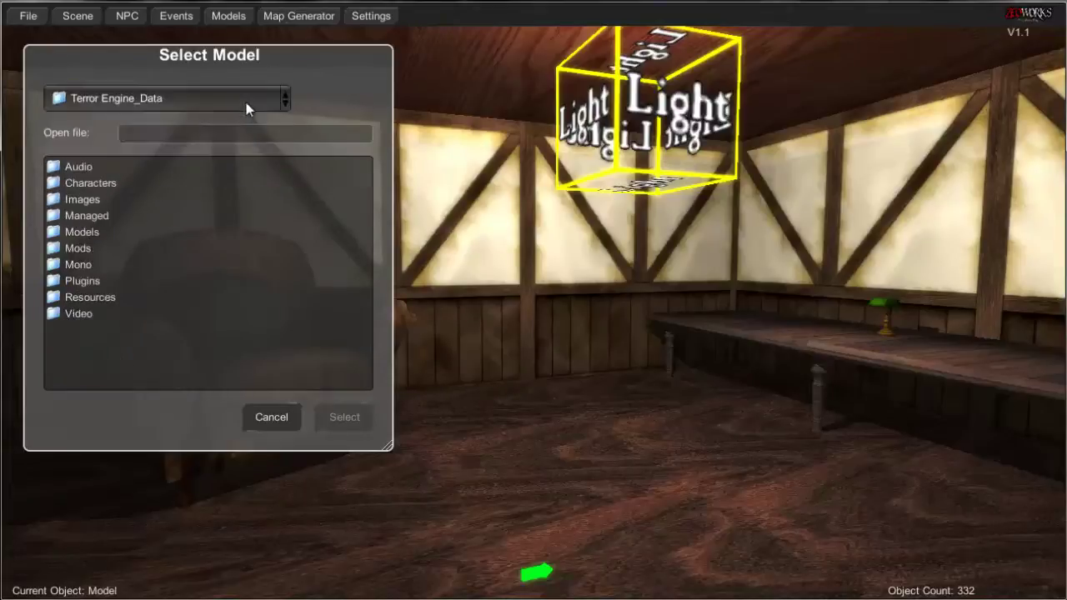
{"action": "left_click", "coordinate": [245, 100]}
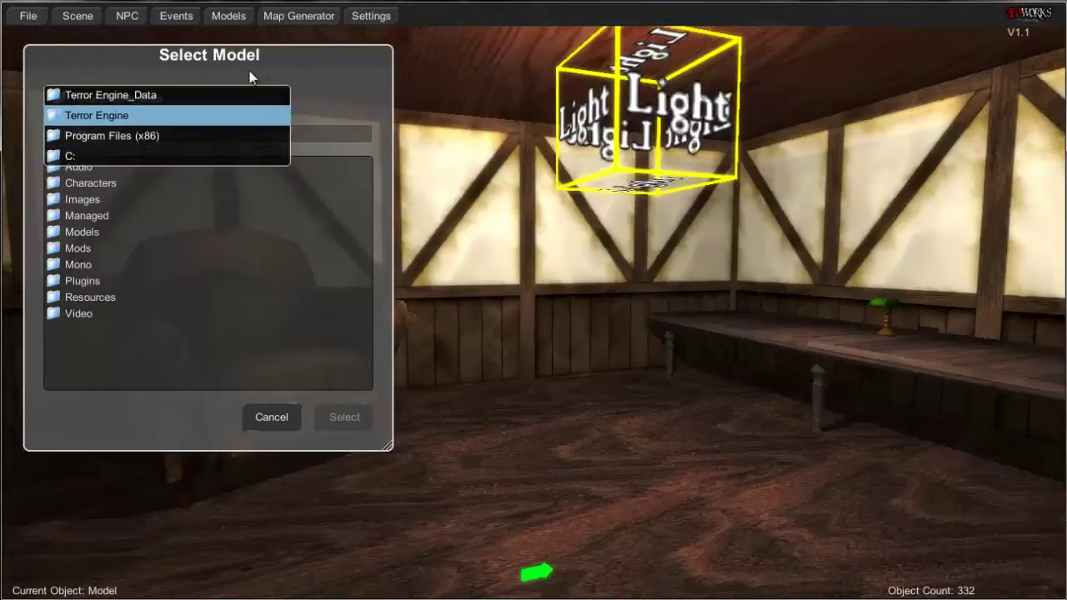
{"action": "left_click", "coordinate": [313, 71]}
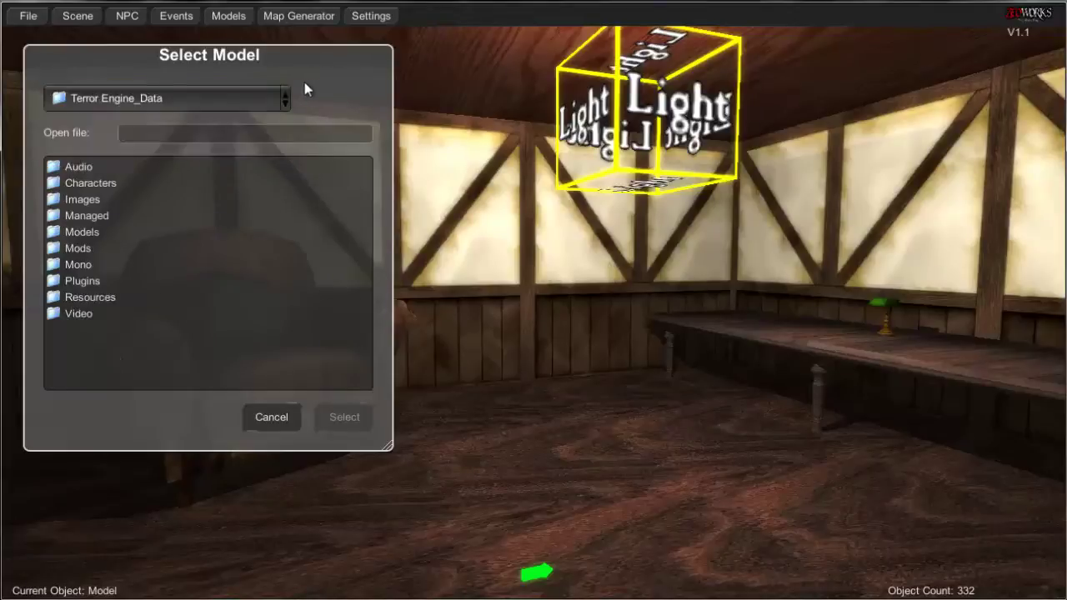
{"action": "double_click", "coordinate": [91, 235]}
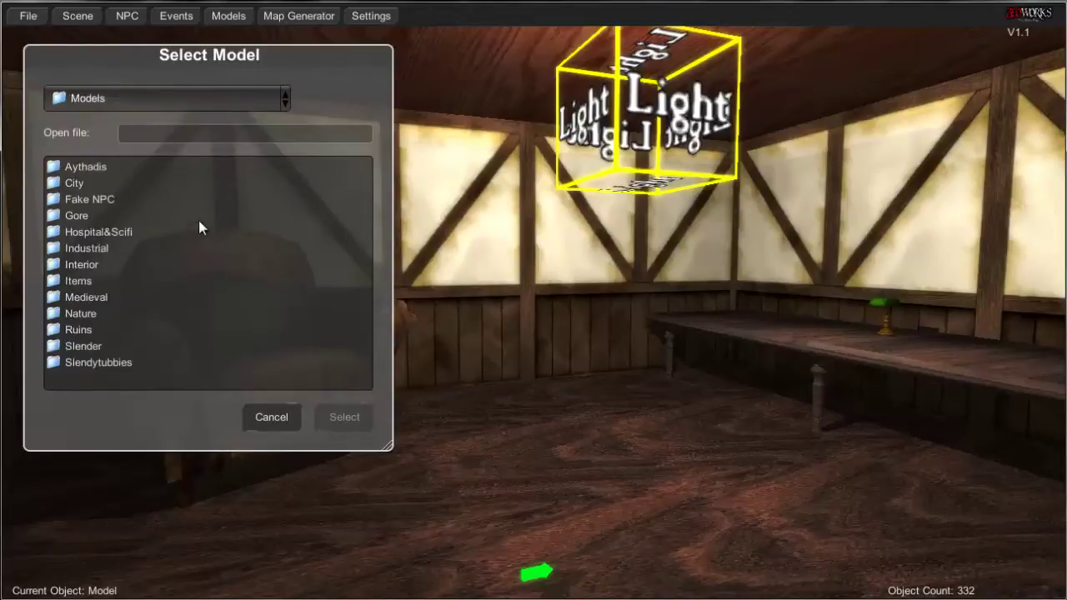
Place a bookshelf model from the Interior folder in the room beside the armchair at X -20, Y 2, Z 6.
{"action": "double_click", "coordinate": [91, 264]}
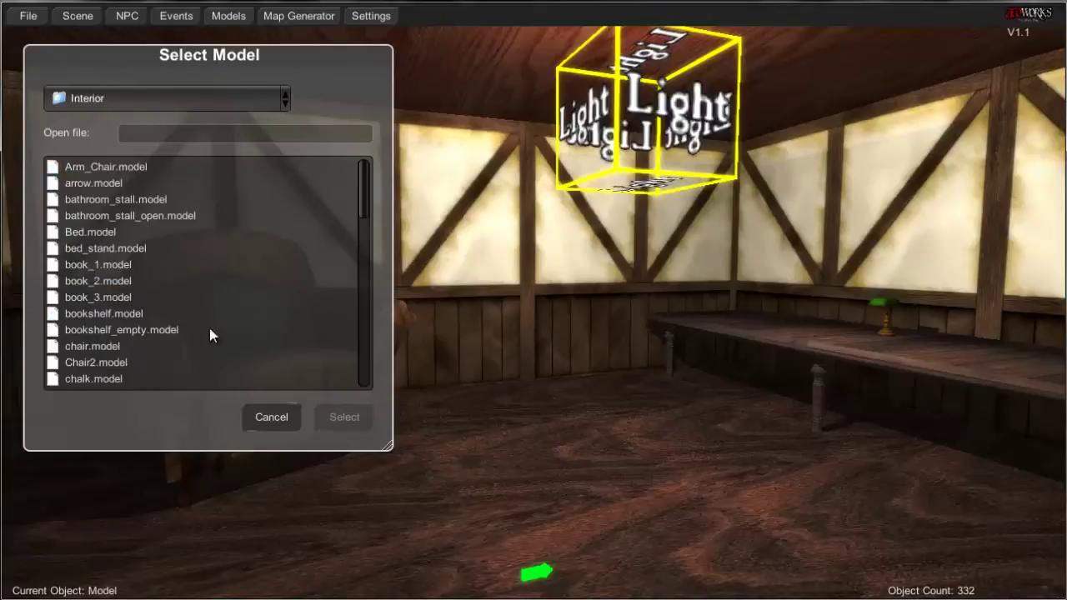
{"action": "double_click", "coordinate": [125, 313]}
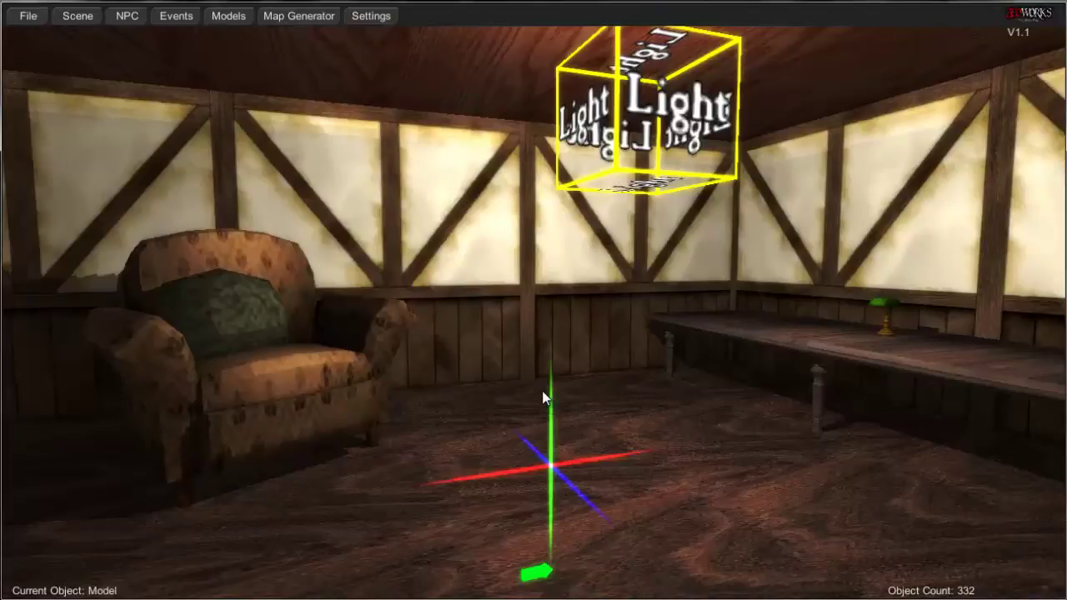
{"action": "left_click", "coordinate": [552, 331]}
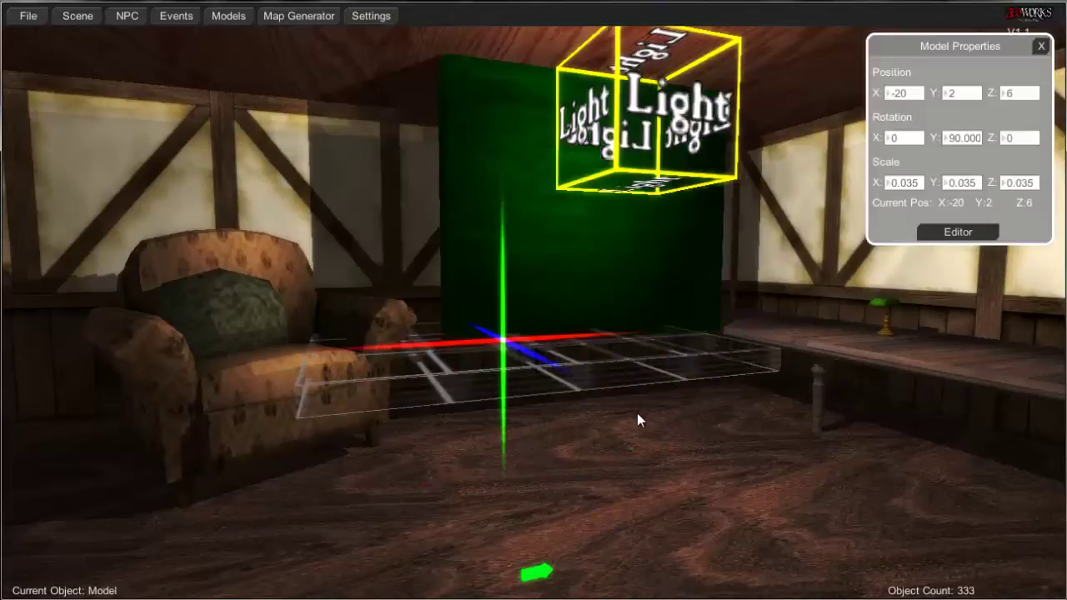
Rotate the bookshelf beside the armchair to about -90 degrees around Y and lower it to Y 1.
{"action": "key", "text": "w"}
{"action": "right_click_drag", "start_coordinate": [663, 430], "coordinate": [641, 430]}
{"action": "key", "text": "a"}
{"action": "scroll", "coordinate": [643, 431], "scroll_direction": "down", "scroll_amount": 8}
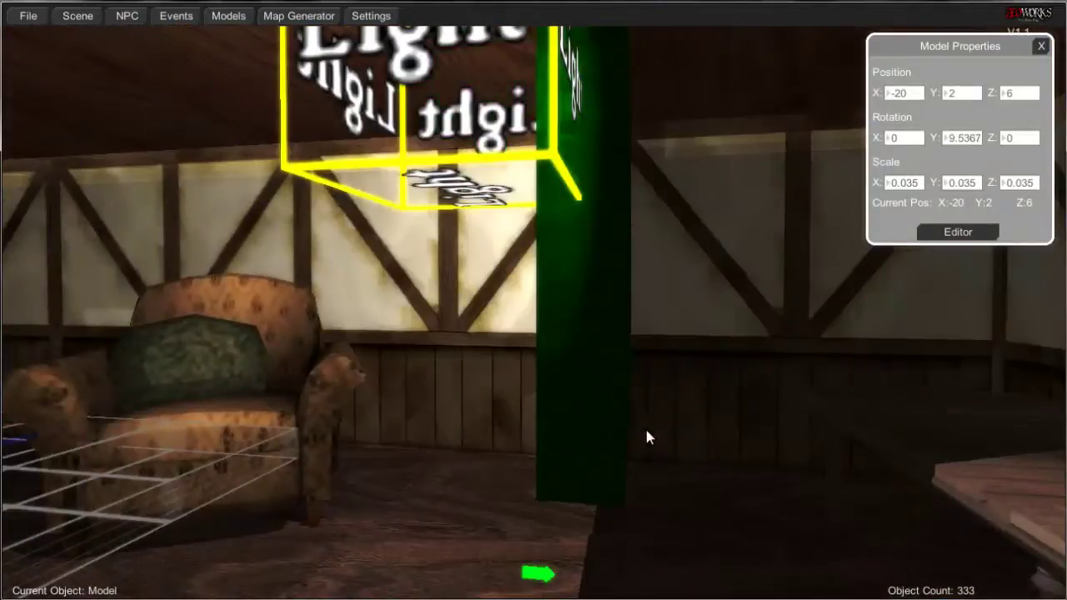
{"action": "scroll", "coordinate": [647, 436], "scroll_direction": "down", "scroll_amount": 3}
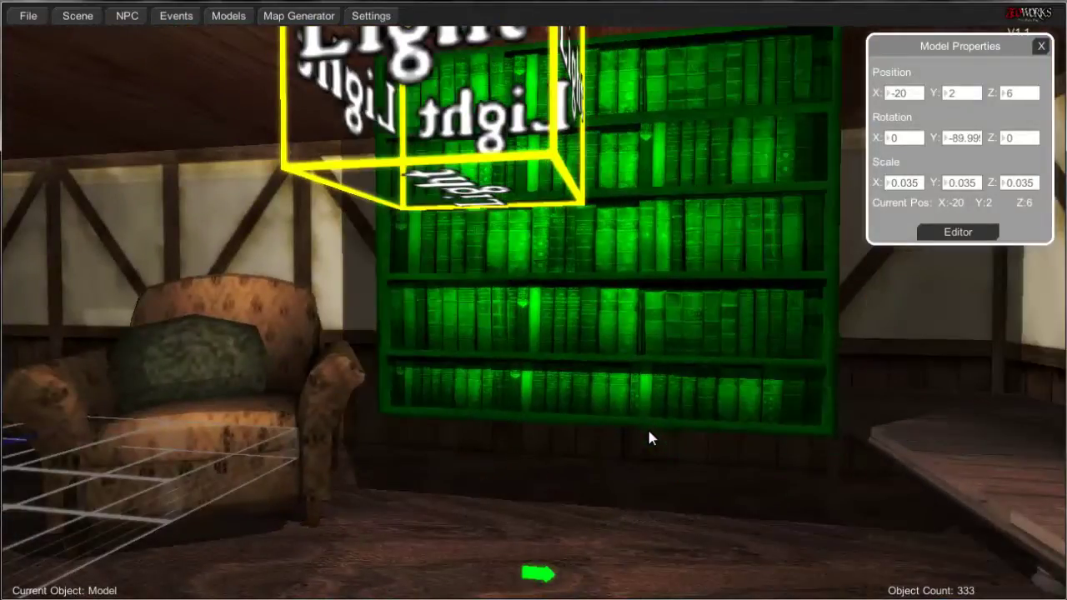
{"action": "key", "text": "Page_Down"}
{"action": "key", "text": "Page_Down"}
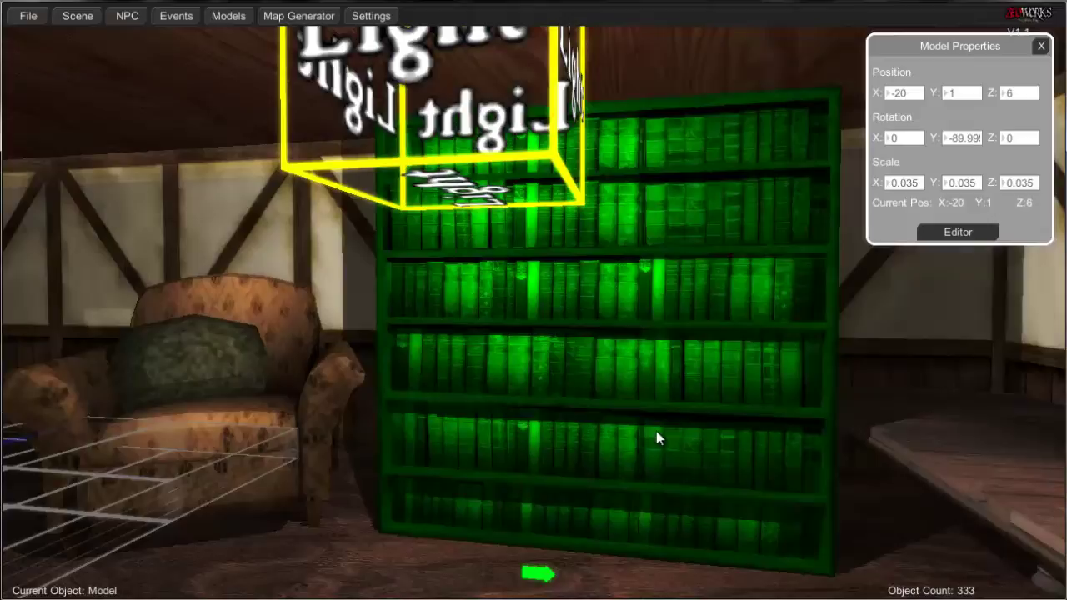
Move the bookshelf back towards the wall to X -21.5, Z 5.5 and deselect it.
{"action": "key", "text": "Right"}
{"action": "key", "text": "Left"}
{"action": "key", "text": "Left"}
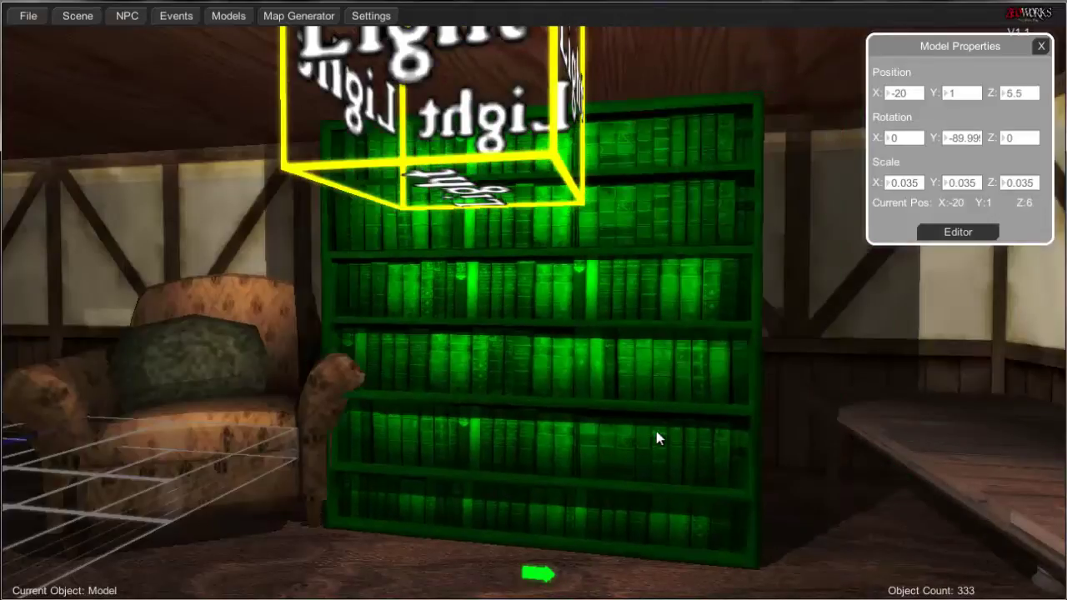
{"action": "key", "text": "Up"}
{"action": "key", "text": "Up"}
{"action": "scroll", "coordinate": [656, 431], "scroll_direction": "down", "scroll_amount": 1, "text": "alt"}
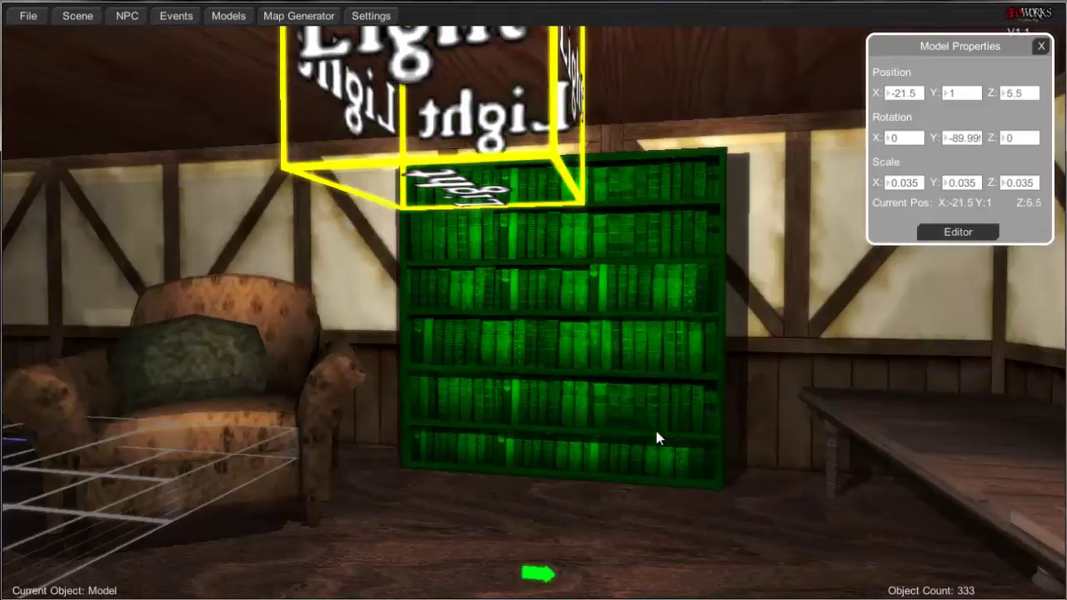
{"action": "left_click", "coordinate": [686, 433]}
{"action": "right_click_drag", "start_coordinate": [675, 435], "coordinate": [708, 435]}
{"action": "key", "text": "s"}
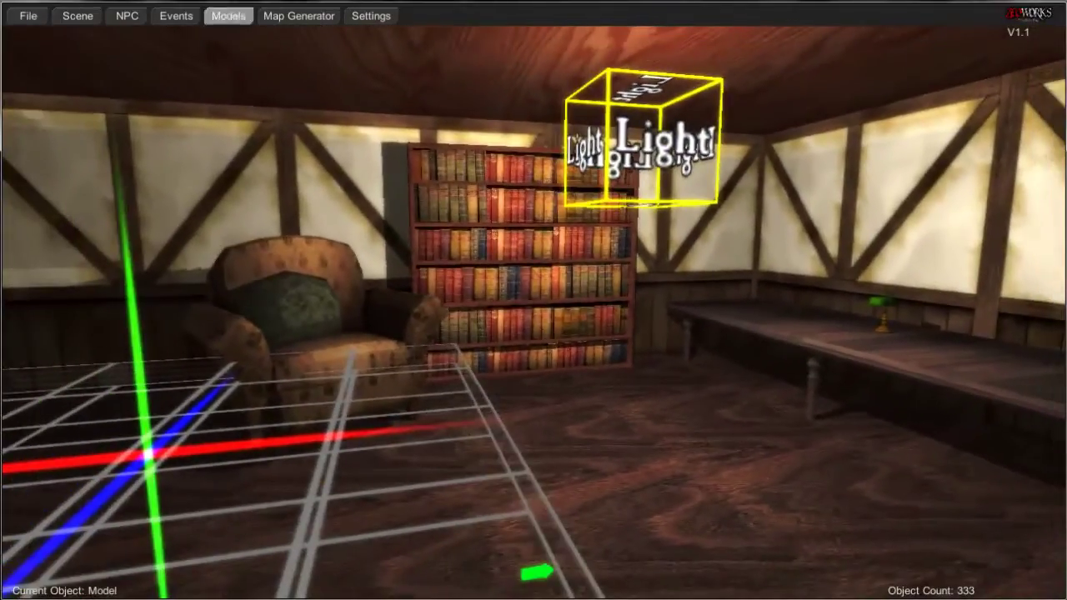
Start loading another model, go up to the Models folder and open the Interior folder again.
{"action": "left_click", "coordinate": [230, 17]}
{"action": "scroll", "coordinate": [220, 313], "scroll_direction": "down", "scroll_amount": 2}
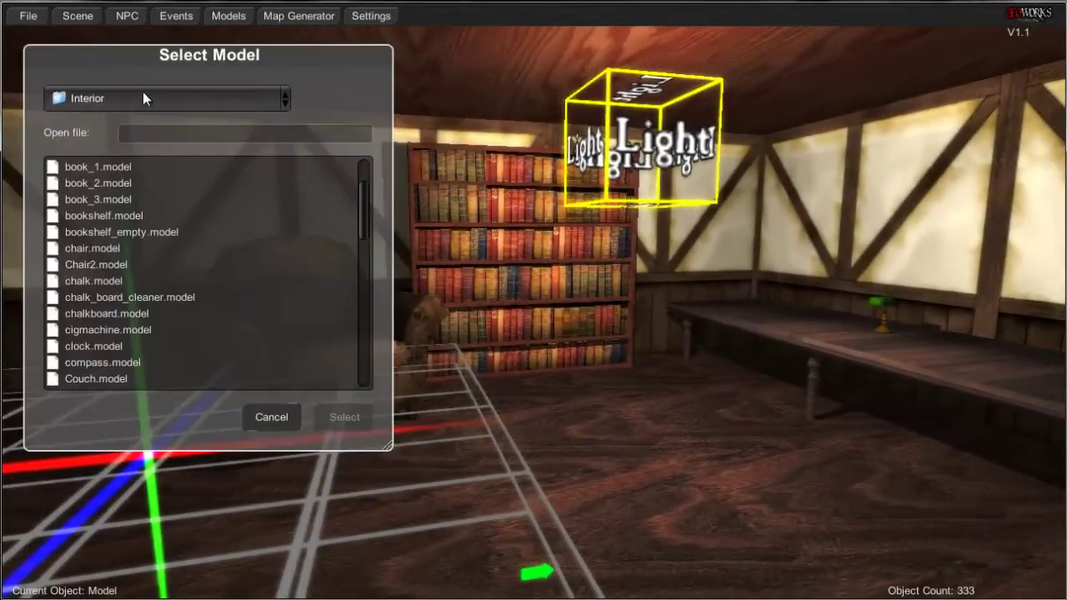
{"action": "left_click", "coordinate": [142, 96]}
{"action": "left_click", "coordinate": [144, 114]}
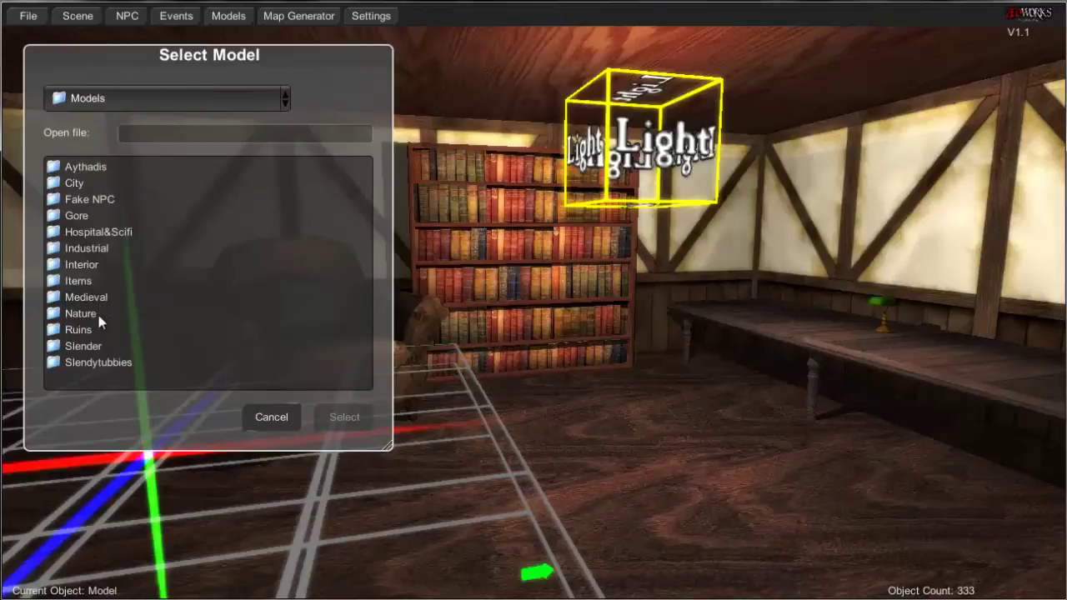
{"action": "double_click", "coordinate": [81, 265]}
Place woodenbox.model from the Interior folder in the room at X -16, Y 2, Z 4.
{"action": "scroll", "coordinate": [221, 277], "scroll_direction": "down", "scroll_amount": 12}
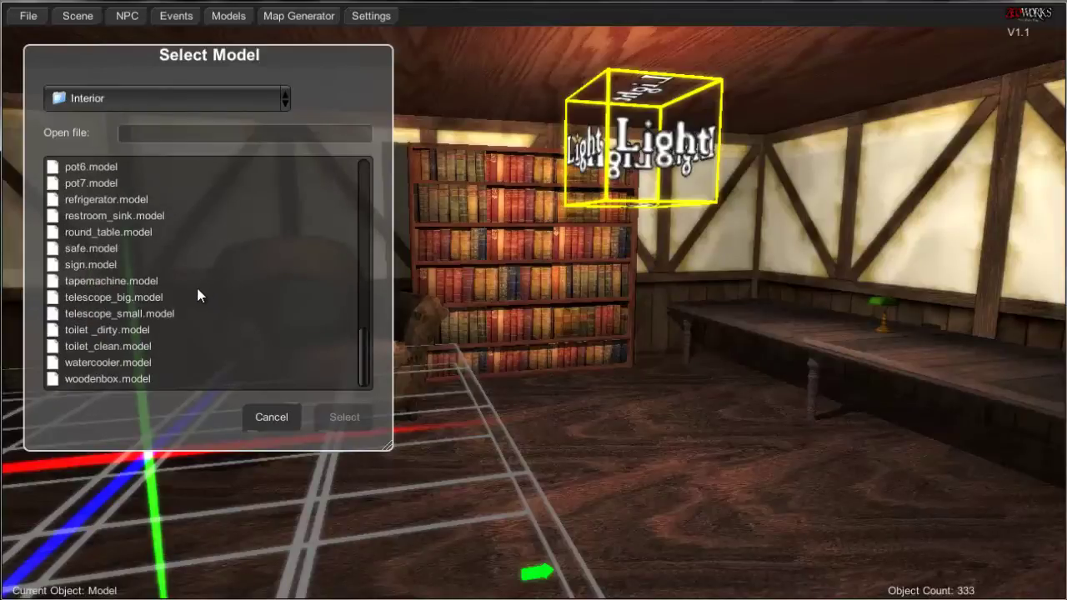
{"action": "scroll", "coordinate": [195, 297], "scroll_direction": "up", "scroll_amount": 1}
{"action": "scroll", "coordinate": [190, 299], "scroll_direction": "down", "scroll_amount": 1}
{"action": "double_click", "coordinate": [114, 379]}
{"action": "left_click", "coordinate": [531, 450]}
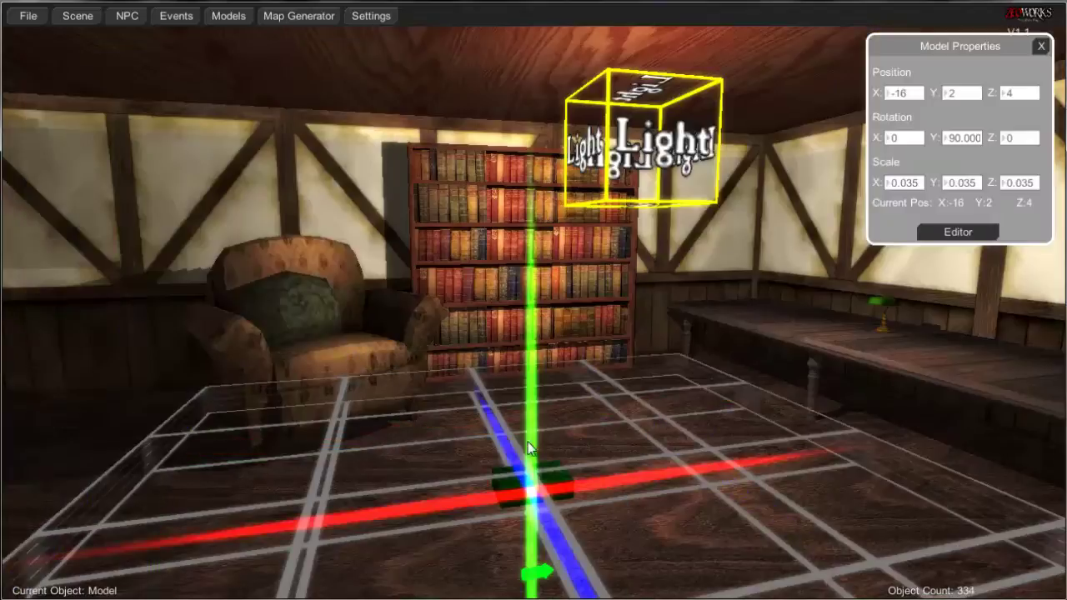
{"action": "left_click", "coordinate": [47, 379]}
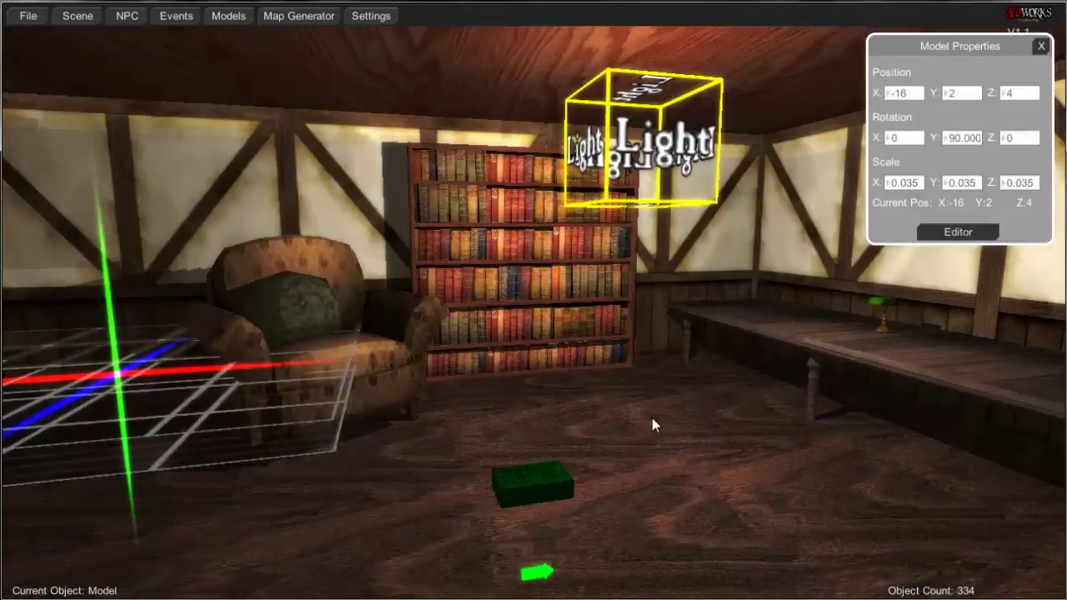
Move the wooden box over the near end of the long table, to Y 2.1, Z 8.5.
{"action": "key", "text": "w"}
{"action": "right_click_drag", "start_coordinate": [664, 423], "coordinate": [662, 431]}
{"action": "key", "text": "d"}
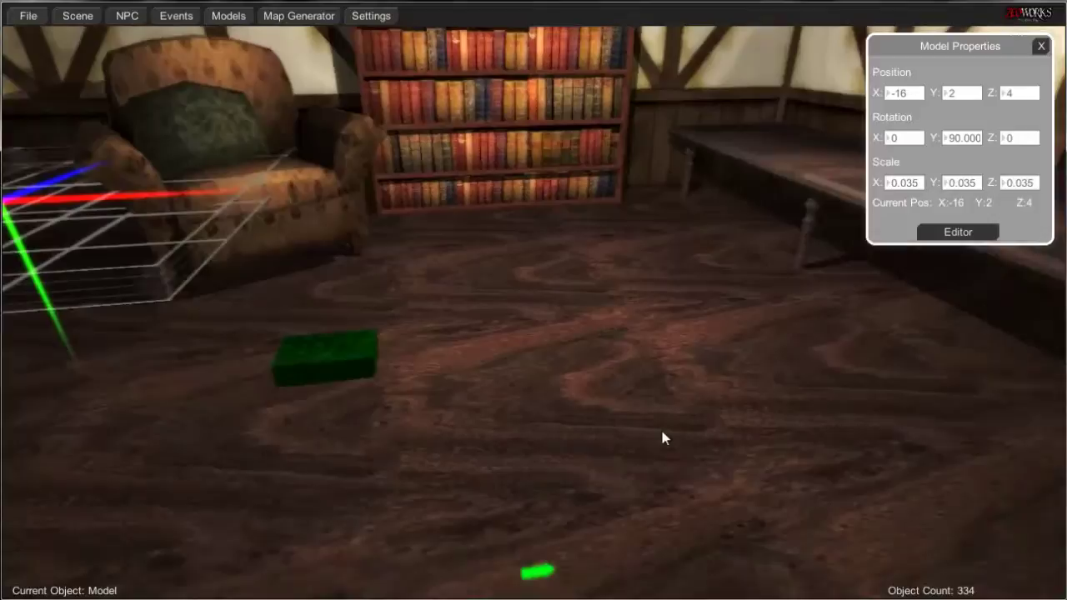
{"action": "key", "text": "d"}
{"action": "key", "text": "Right"}
{"action": "key", "text": "Right"}
{"action": "key", "text": "Right"}
{"action": "key", "text": "Right"}
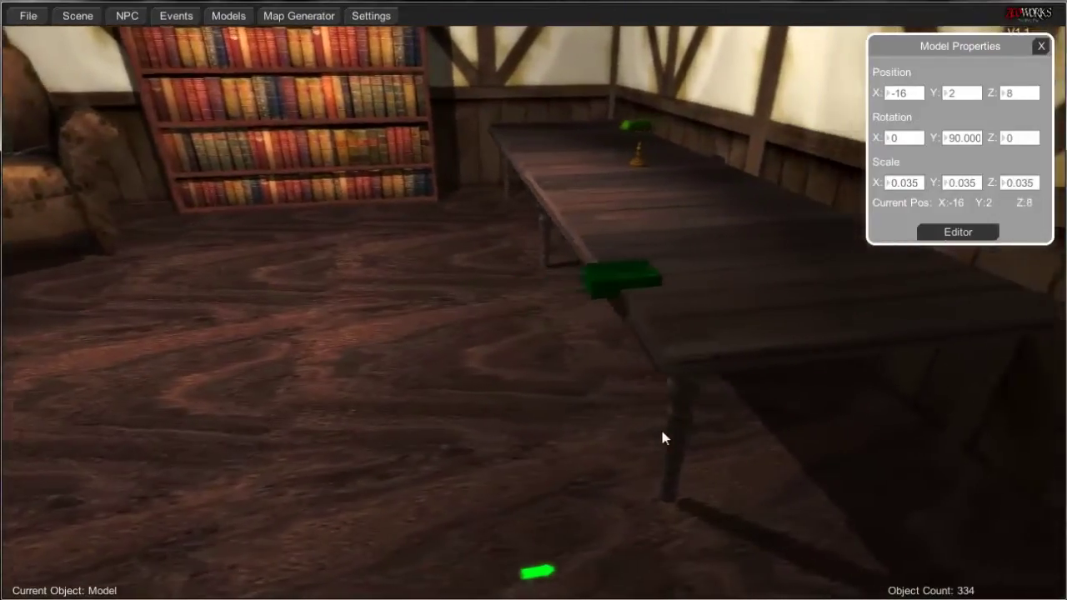
{"action": "key", "text": "w"}
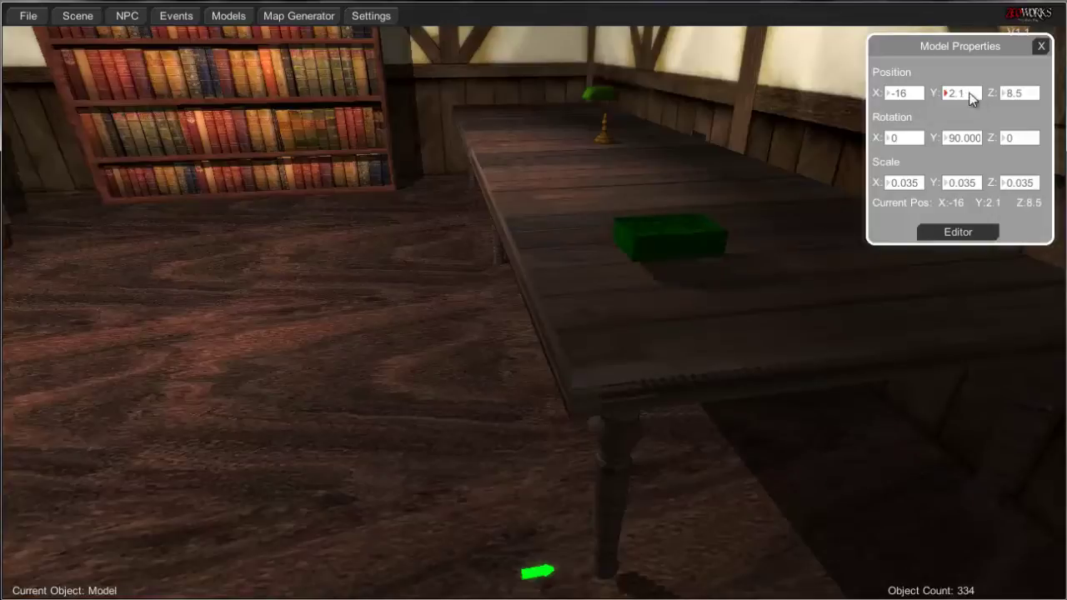
Set the wooden box's Y position to 2.05 so it rests on the tabletop.
{"action": "right_click_drag", "start_coordinate": [646, 219], "coordinate": [671, 217]}
{"action": "key", "text": "w"}
{"action": "key", "text": "s"}
{"action": "key", "text": "w"}
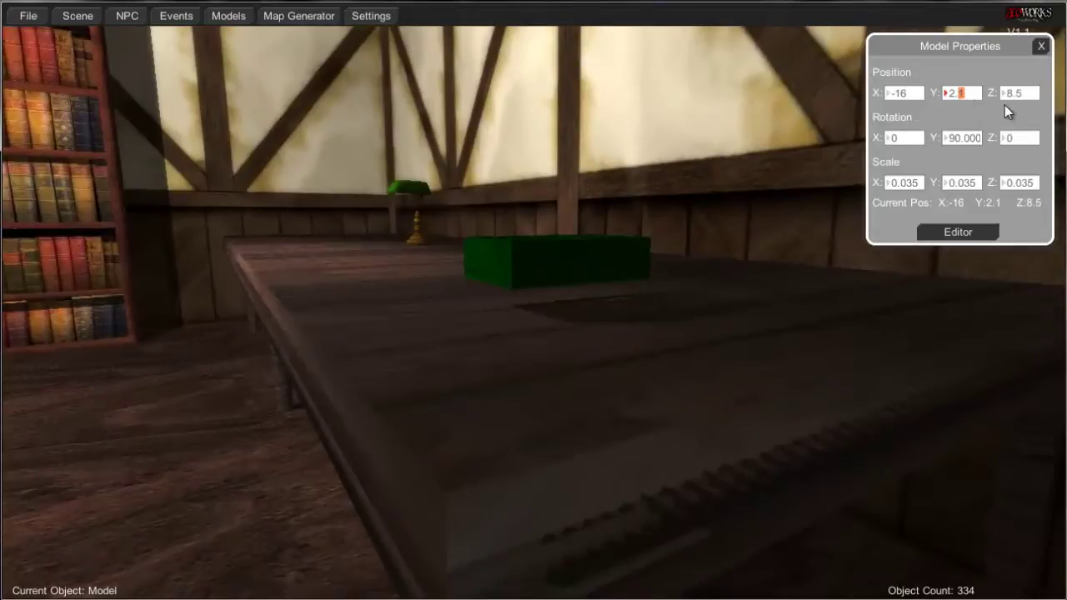
{"action": "type", "text": "05"}
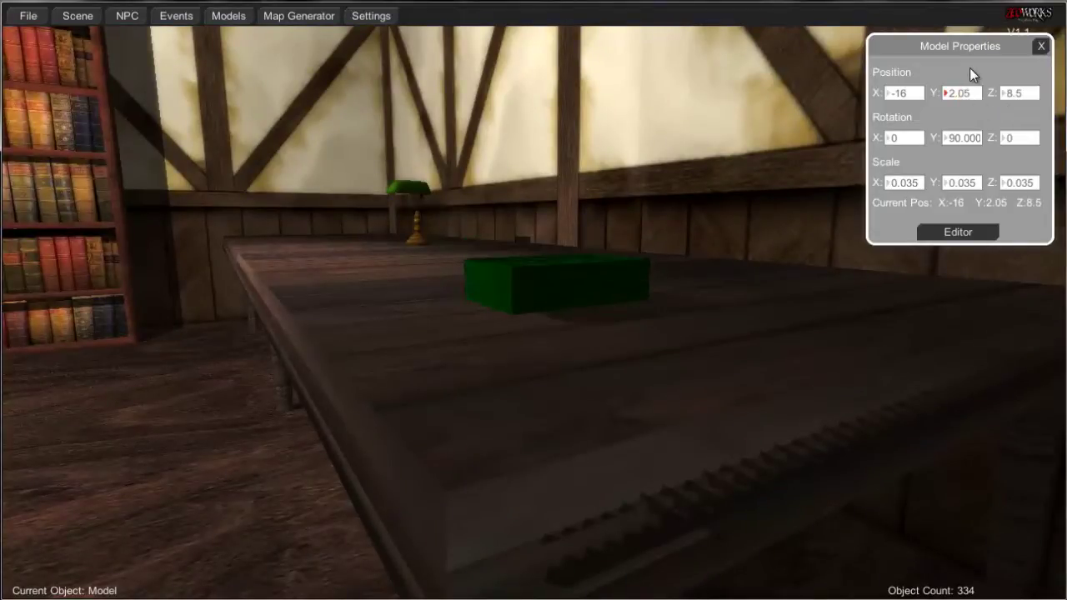
Rotate the wooden box on the table to 45 degrees around Y.
{"action": "key", "text": "w"}
{"action": "right_click_drag", "start_coordinate": [605, 323], "coordinate": [634, 348]}
{"action": "key", "text": "s"}
{"action": "key", "text": "a"}
{"action": "key", "text": "s"}
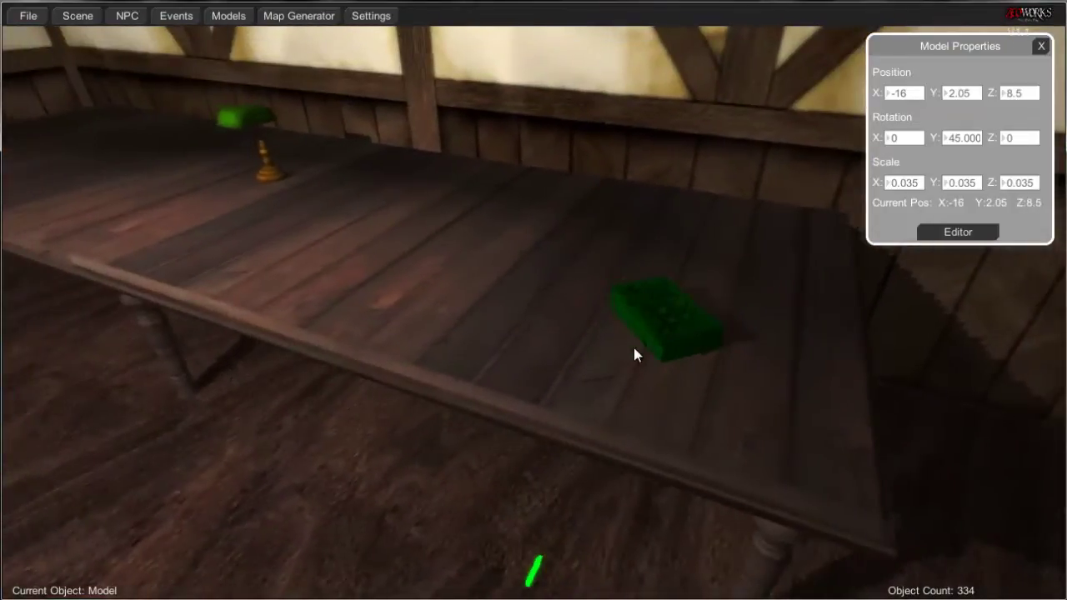
Move the wooden box along the table to X -18, beside the green lamp.
{"action": "key", "text": "a"}
{"action": "key", "text": "Left"}
{"action": "key", "text": "Left"}
{"action": "key", "text": "Left"}
{"action": "key", "text": "Left"}
{"action": "key", "text": "Left"}
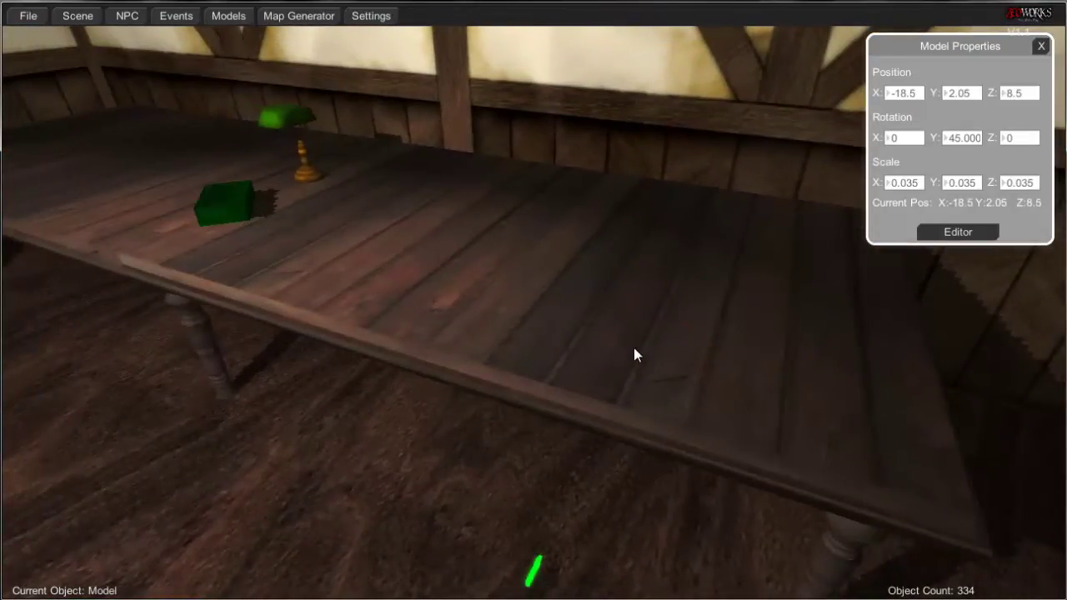
{"action": "key", "text": "a"}
{"action": "right_click_drag", "start_coordinate": [634, 348], "coordinate": [586, 368]}
{"action": "key", "text": "w"}
{"action": "key", "text": "a"}
{"action": "key", "text": "s"}
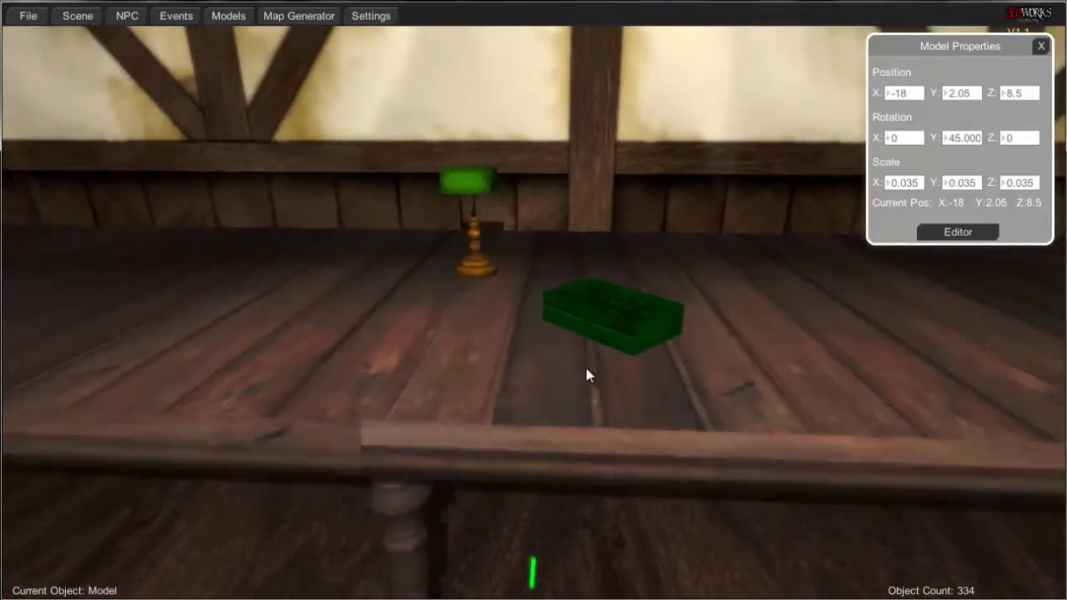
Rotate the wooden box to -150 degrees around Y and close its model properties.
{"action": "key", "text": "r"}
{"action": "key", "text": "r"}
{"action": "key", "text": "r"}
{"action": "key", "text": "r"}
{"action": "key", "text": "r"}
{"action": "key", "text": "r"}
{"action": "key", "text": "r"}
{"action": "key", "text": "r"}
{"action": "key", "text": "r"}
{"action": "key", "text": "r"}
{"action": "key", "text": "r"}
{"action": "key", "text": "r"}
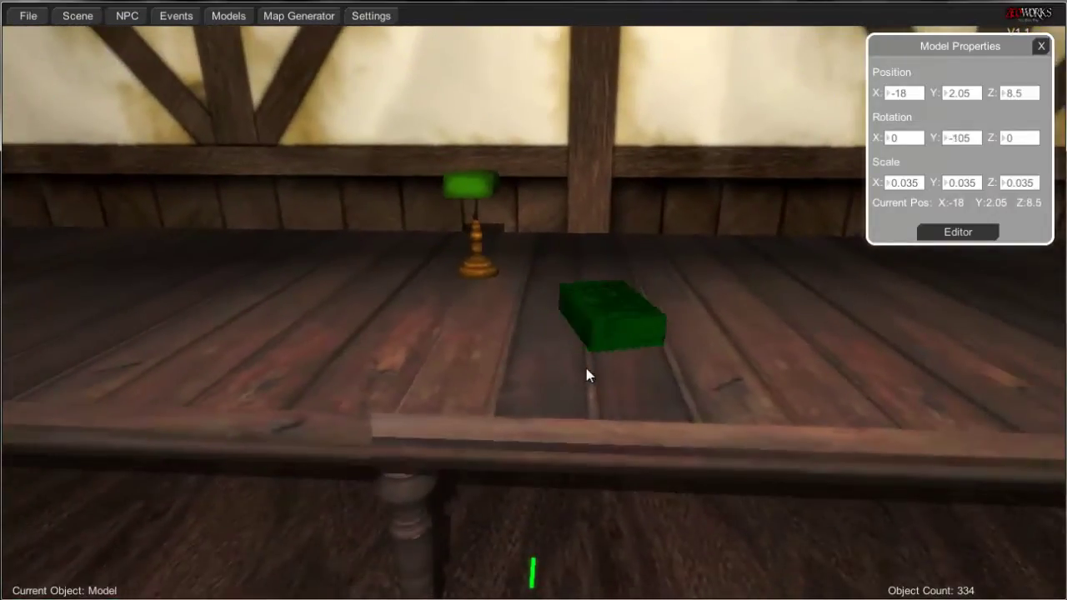
{"action": "key", "text": "e"}
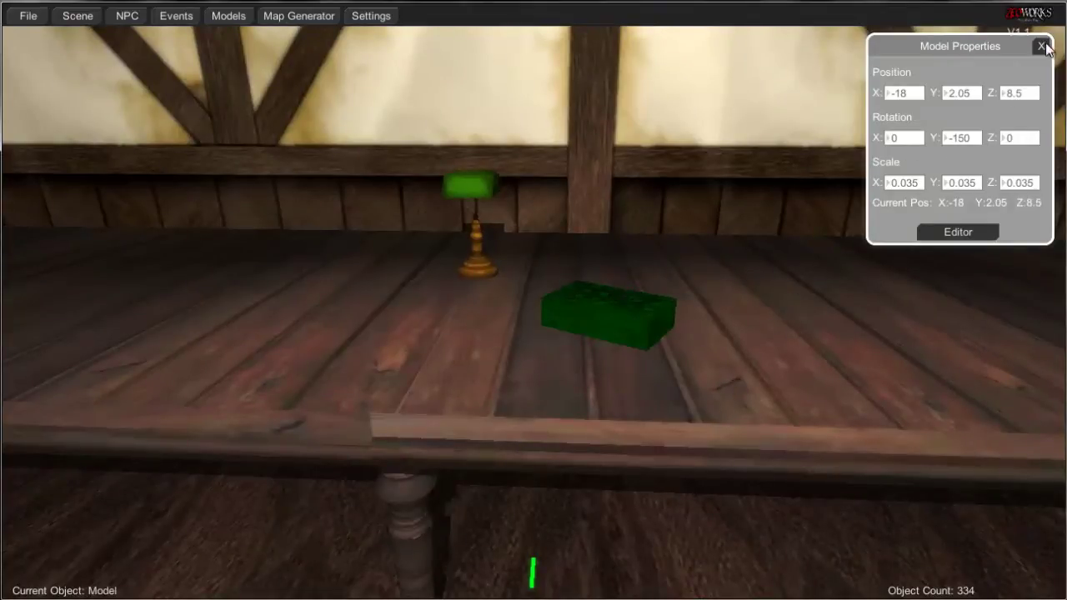
{"action": "left_click", "coordinate": [1045, 47]}
Save the story by overwriting Model_Test_01 and return to the scene.
{"action": "right_click_drag", "start_coordinate": [807, 348], "coordinate": [763, 345]}
{"action": "key", "text": "s"}
{"action": "key", "text": "s"}
{"action": "key", "text": "a"}
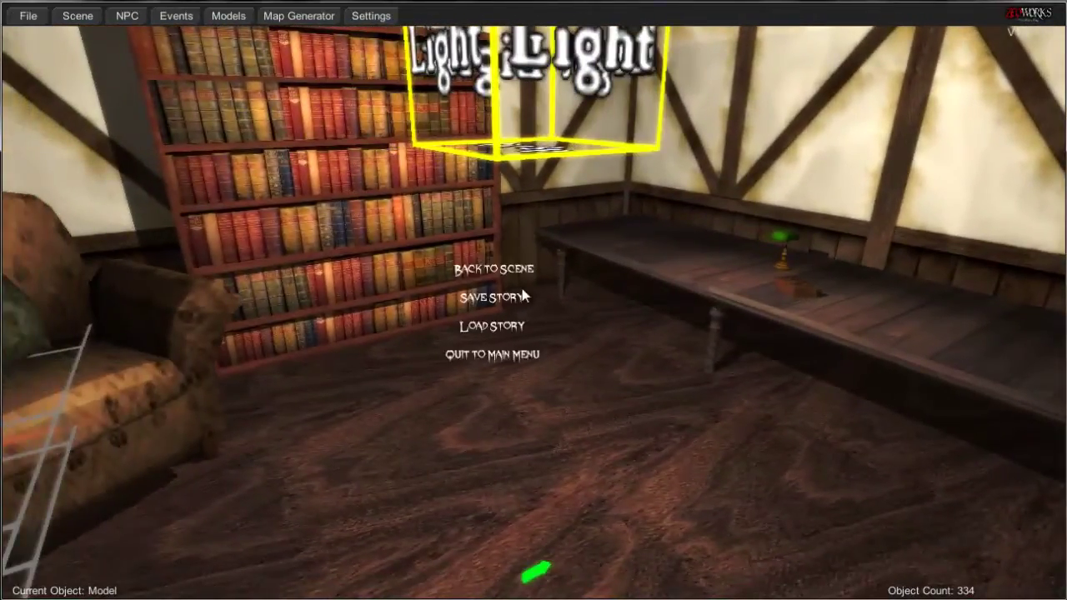
{"action": "left_click", "coordinate": [492, 298]}
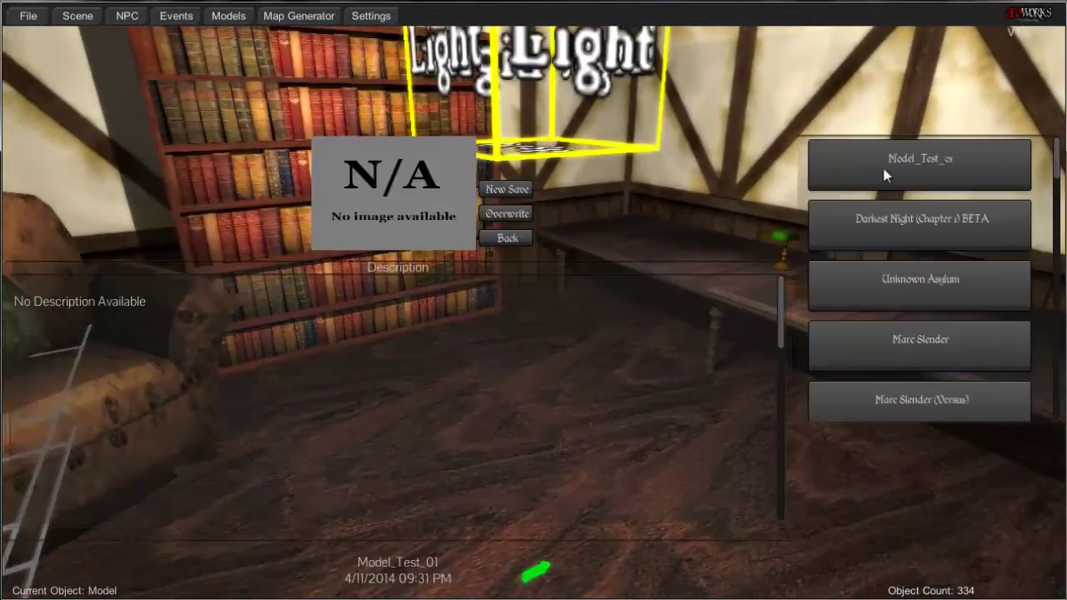
{"action": "left_click", "coordinate": [506, 214]}
{"action": "left_click", "coordinate": [933, 569]}
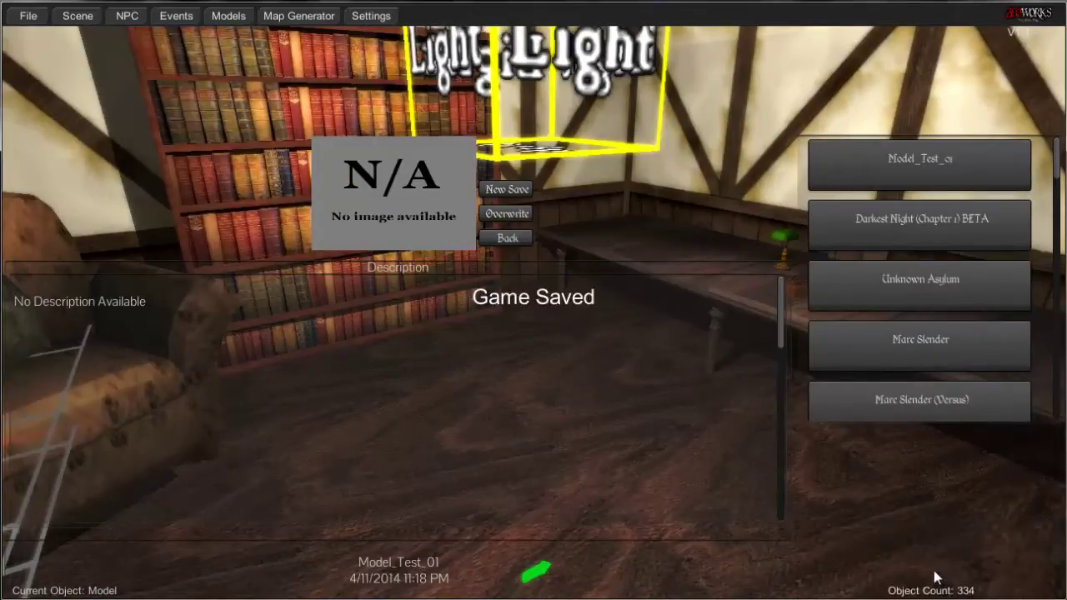
{"action": "left_click", "coordinate": [508, 239]}
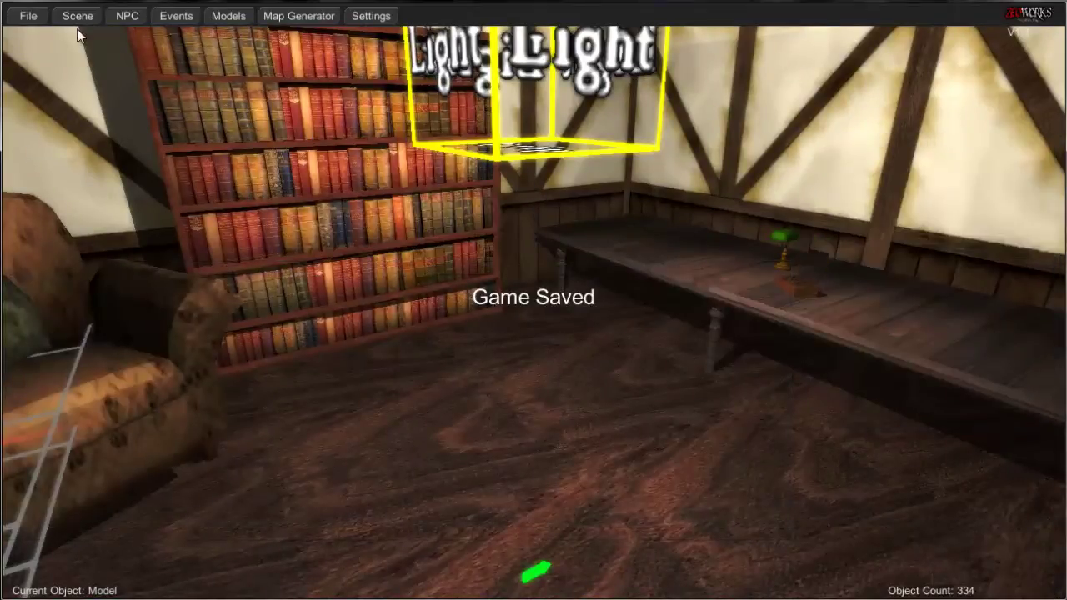
Quit to the main menu, run the saved story and walk forward through the yard.
{"action": "left_click", "coordinate": [35, 22]}
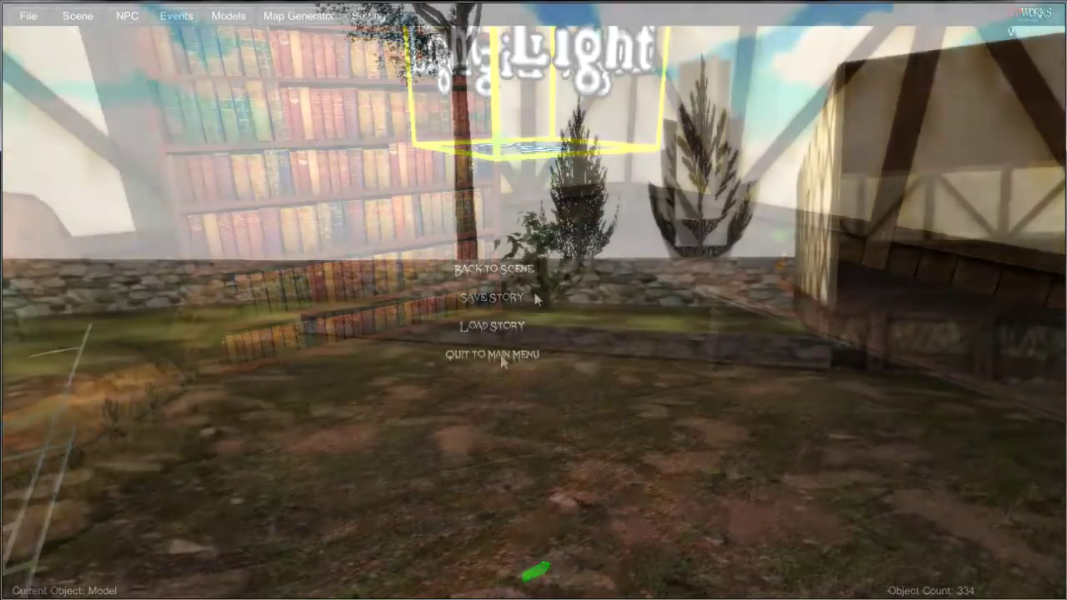
{"action": "key", "text": "w"}
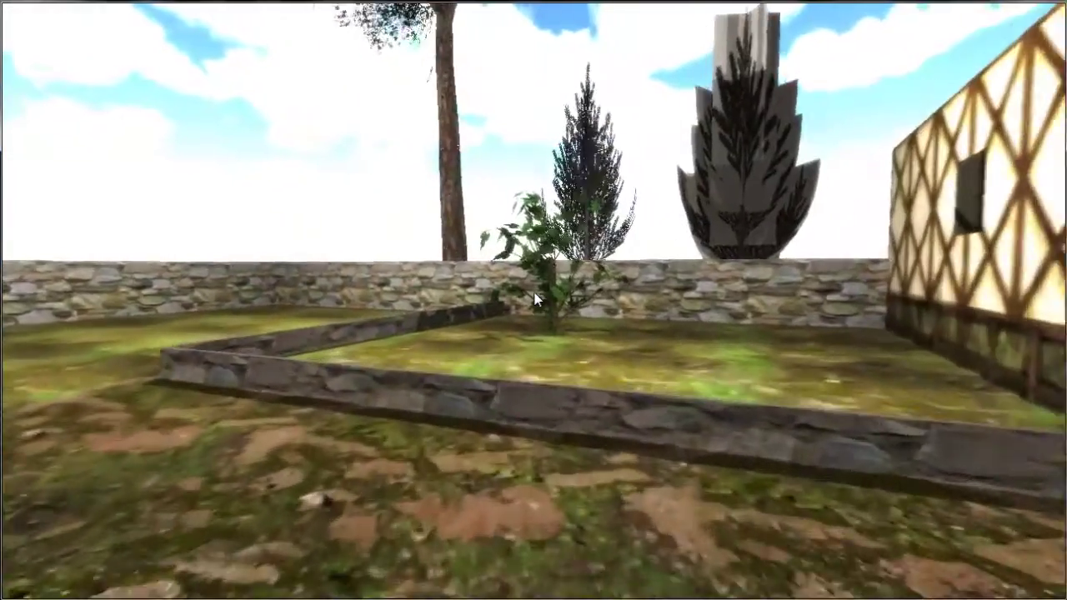